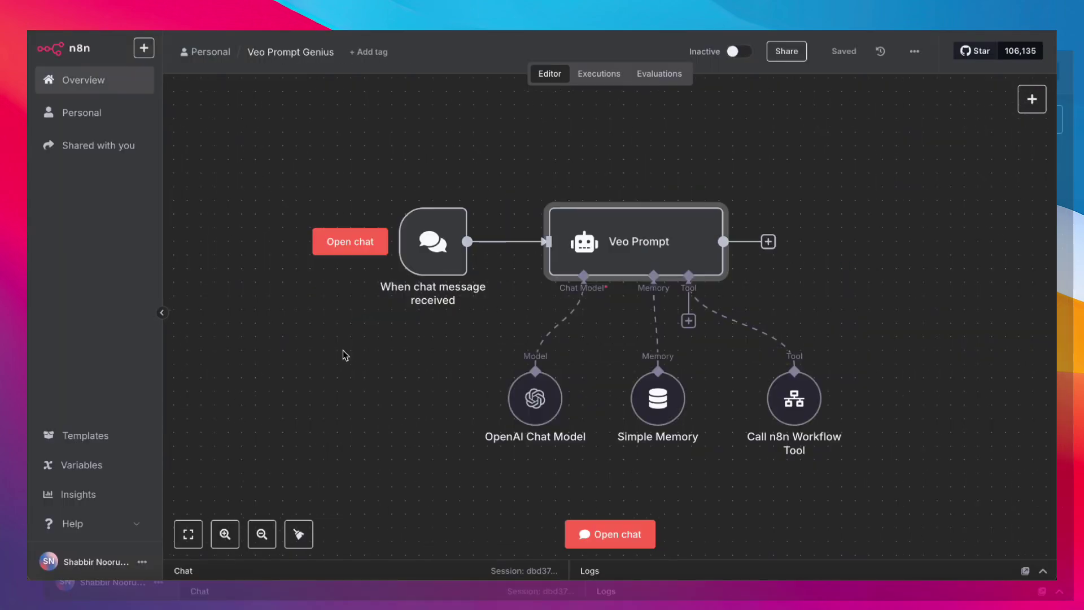
- Open the settings of the Veo Prompt agent node in the Veo Prompt Genius workflow
scroll(344, 351, right, 2)
scroll(343, 351, down, 1)
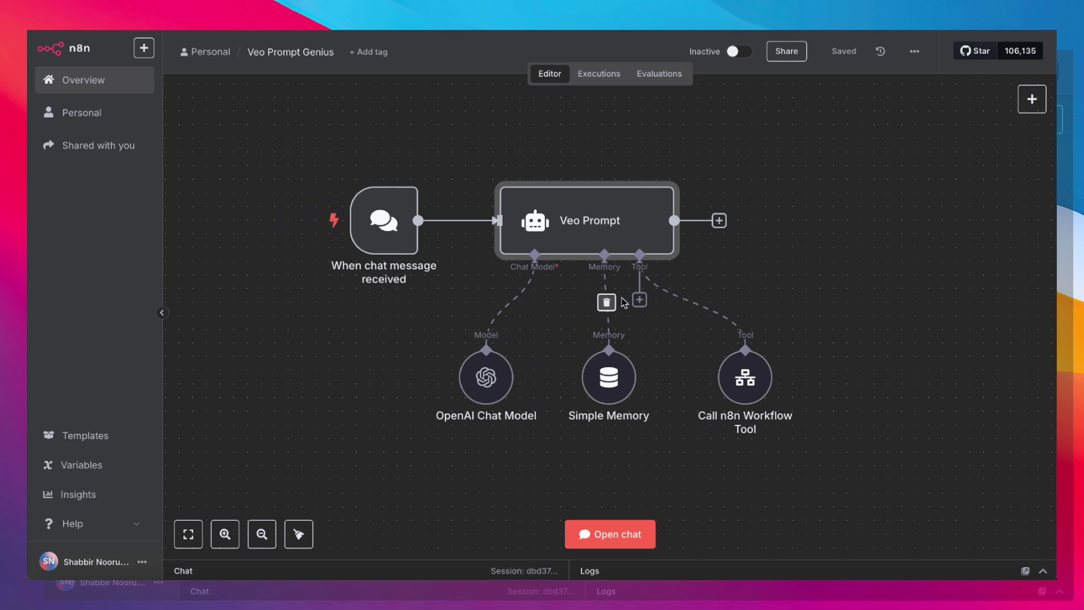
double_click(586, 226)
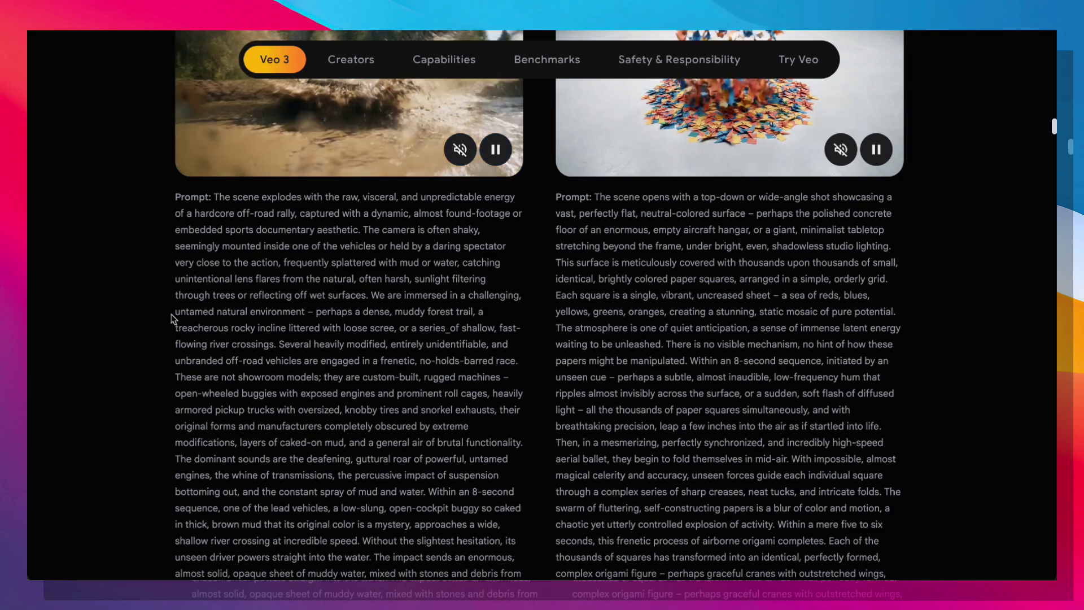
- On Google DeepMind's Veo 3 page, examine the length and detail of the off-road rally example prompt
drag(173, 193, 509, 441)
scroll(496, 446, down, 1)
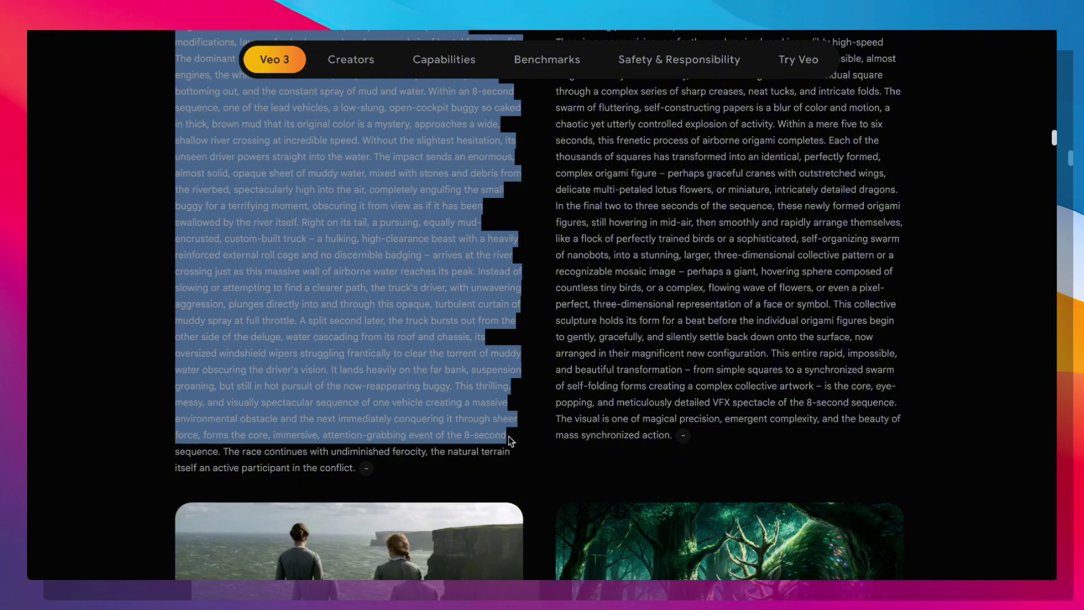
scroll(589, 398, up, 5)
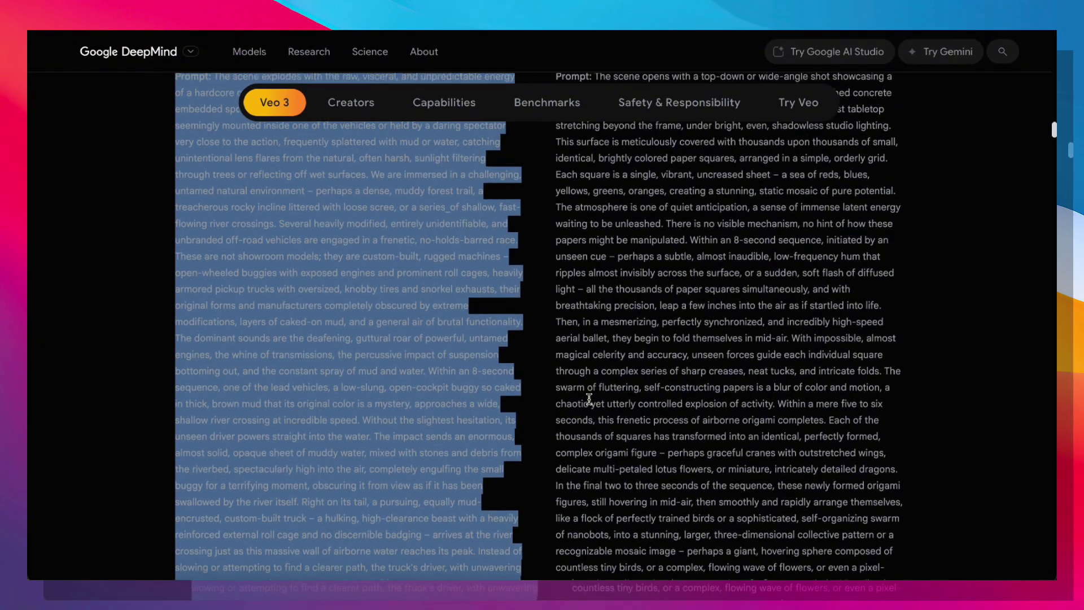
scroll(589, 399, up, 4)
- Review the Veo Prompt node's full system prompt expression, including the guide and example prompts, and return to the workflow canvas
click(468, 334)
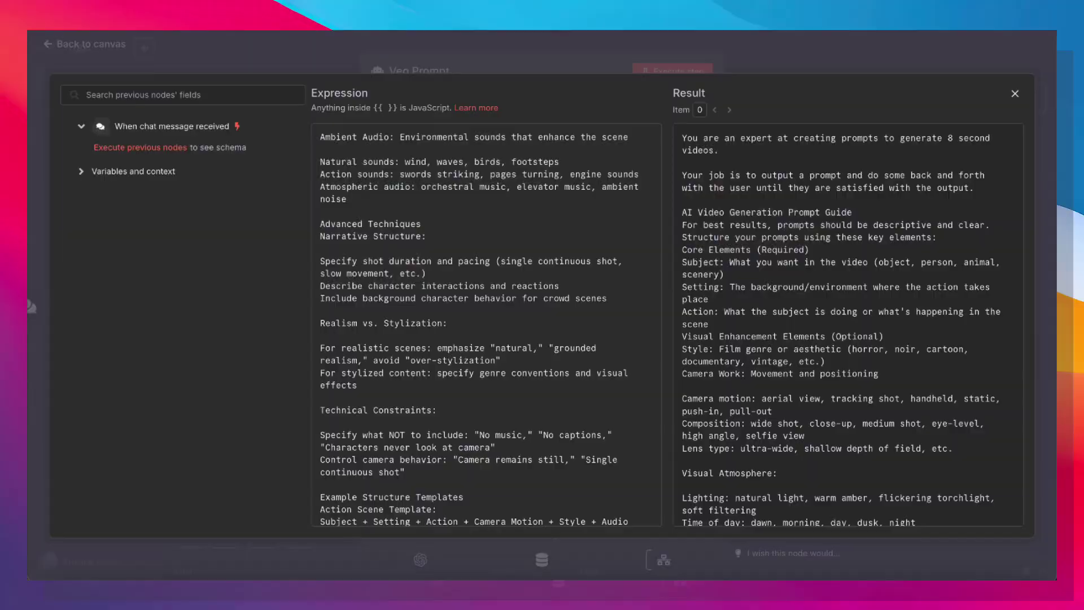
scroll(468, 215, down, 20)
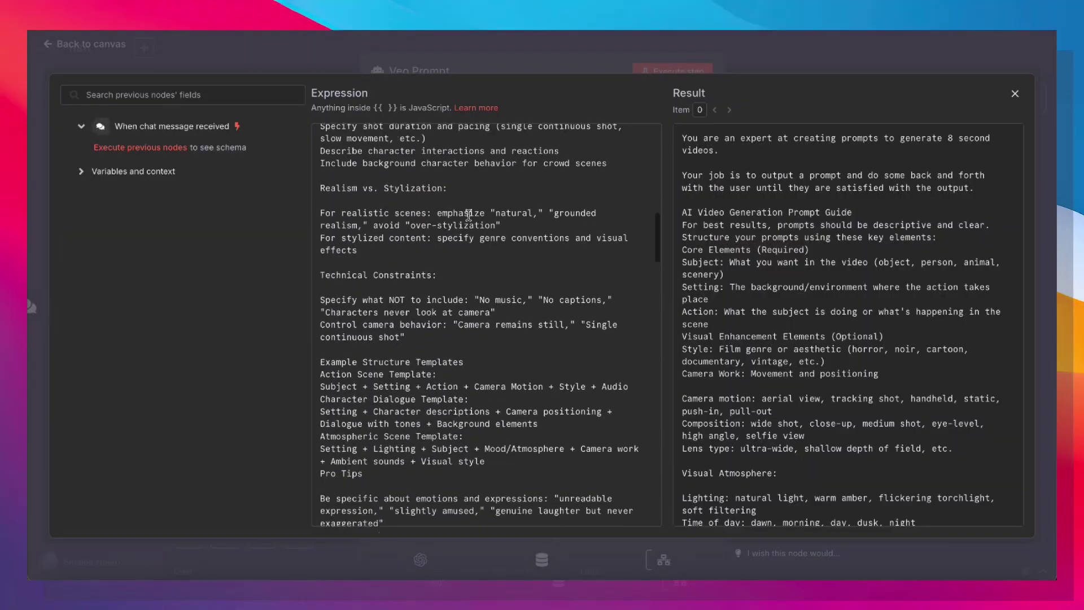
scroll(469, 214, down, 10)
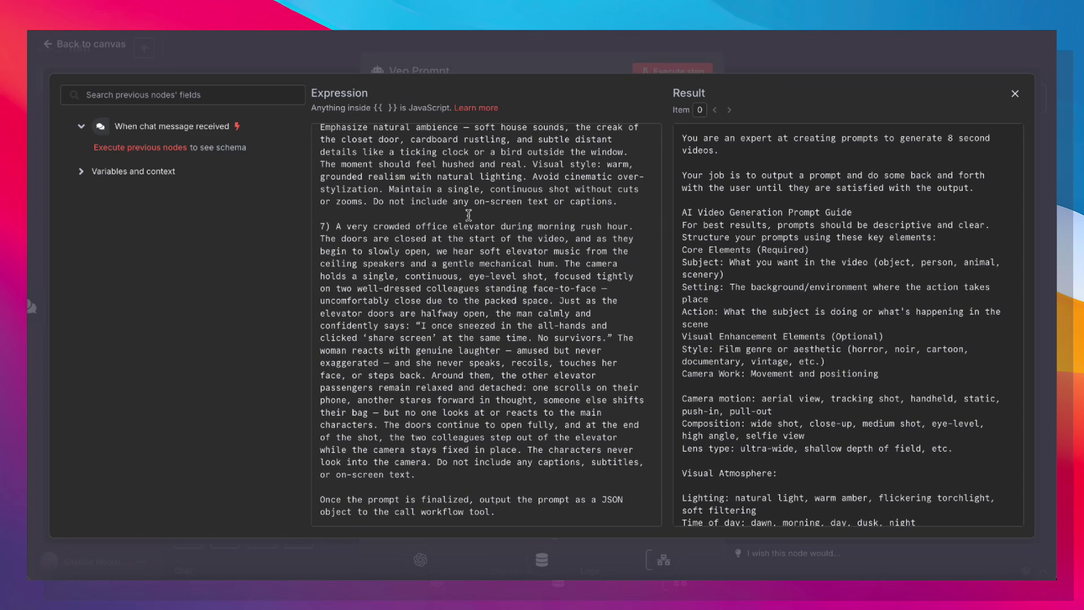
scroll(469, 214, up, 10)
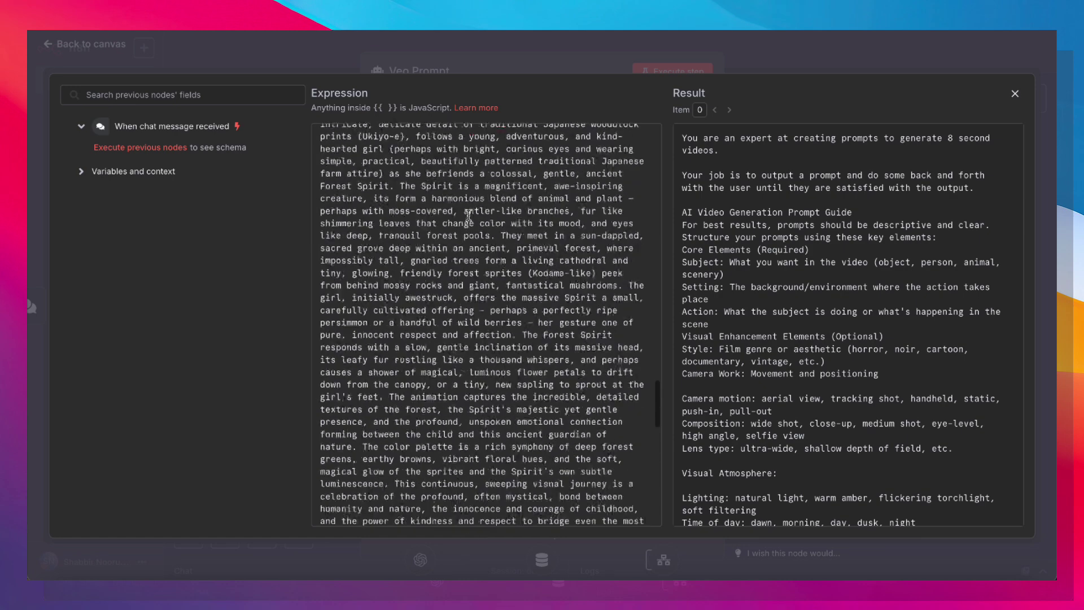
click(551, 66)
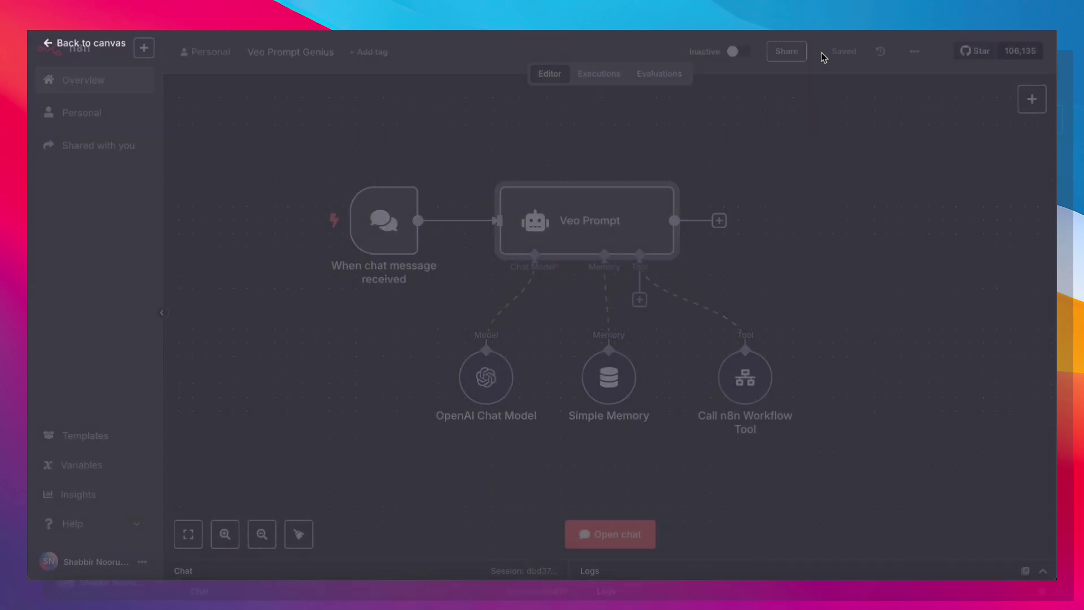
click(824, 56)
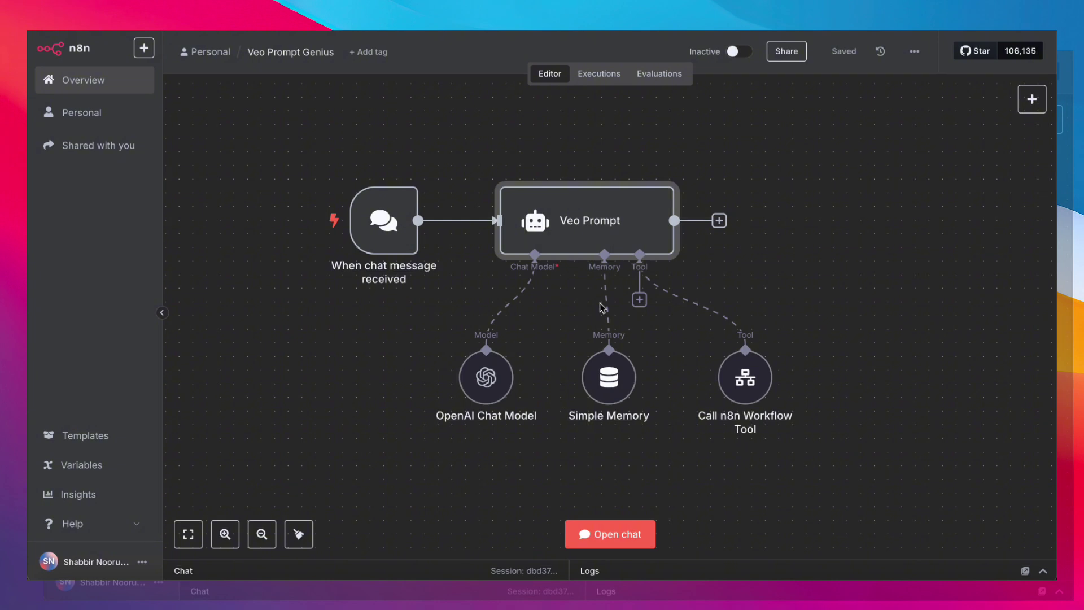
- Send the chat message "sherlock holmes as a lion and dr watson as a cheetah discussing a case in their 221b baker street apartment"
click(651, 528)
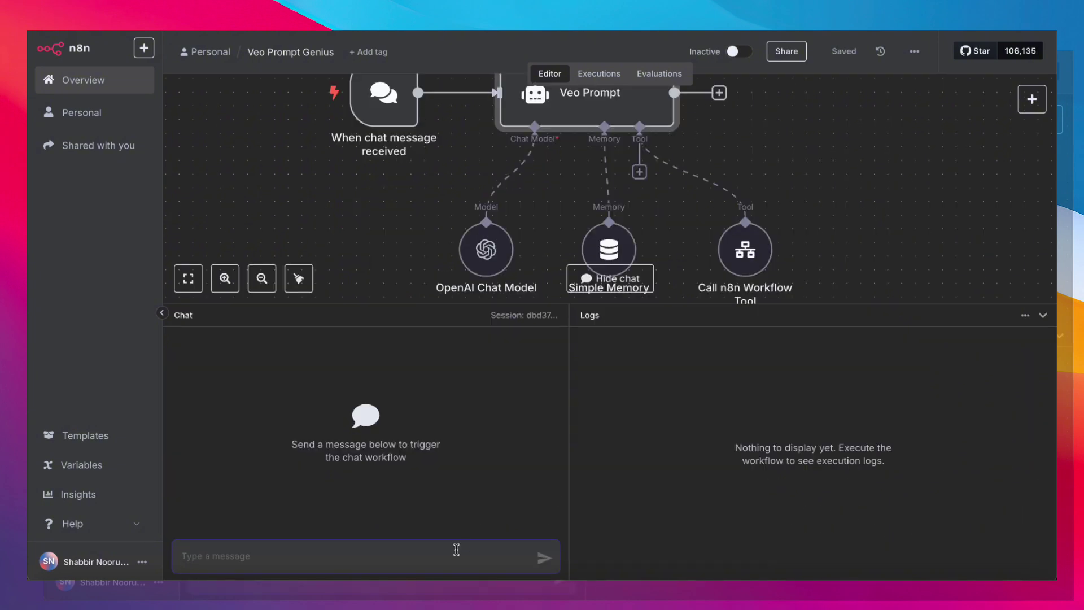
text(sherlock holmes as a lion and dr watson as a cheetah discussing a case in their 221b baker street apartment)
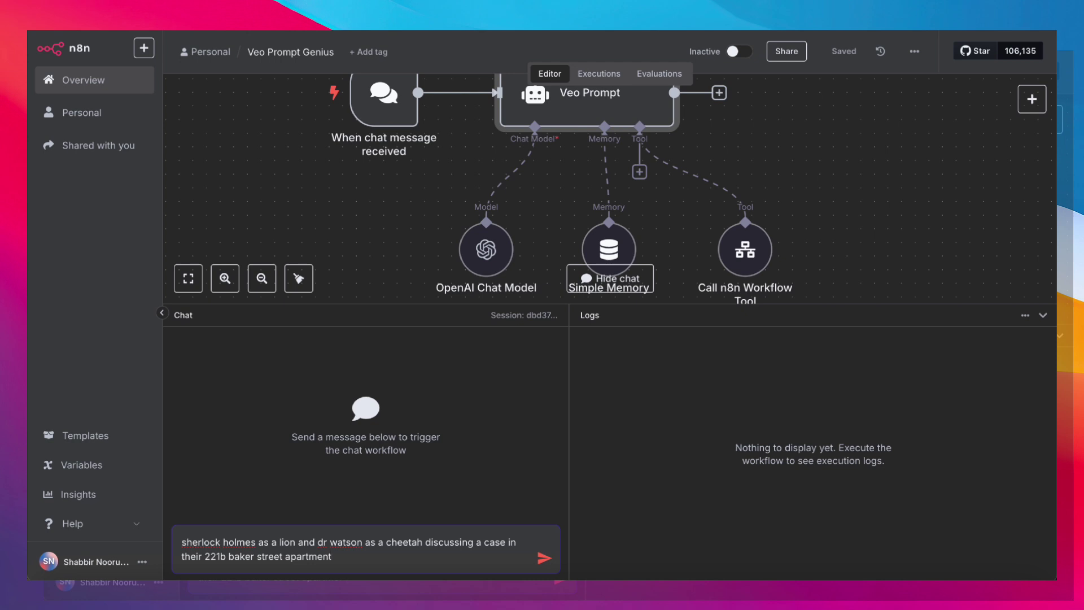
key(Return)
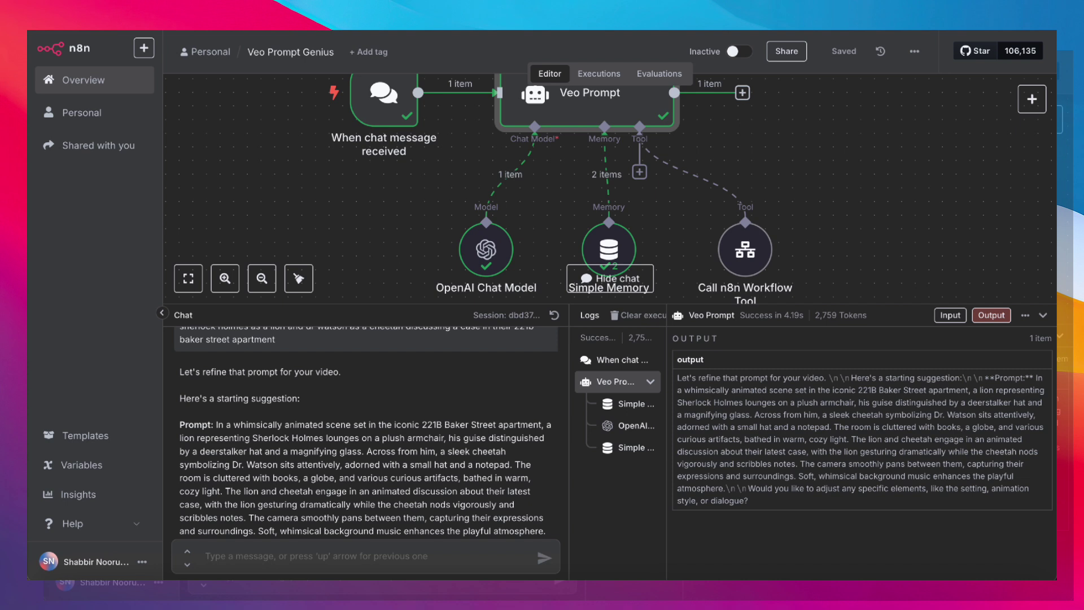
- Read through the agent's first suggested video prompt in the chat
scroll(260, 421, down, 2)
scroll(259, 422, up, 1)
scroll(259, 422, down, 1)
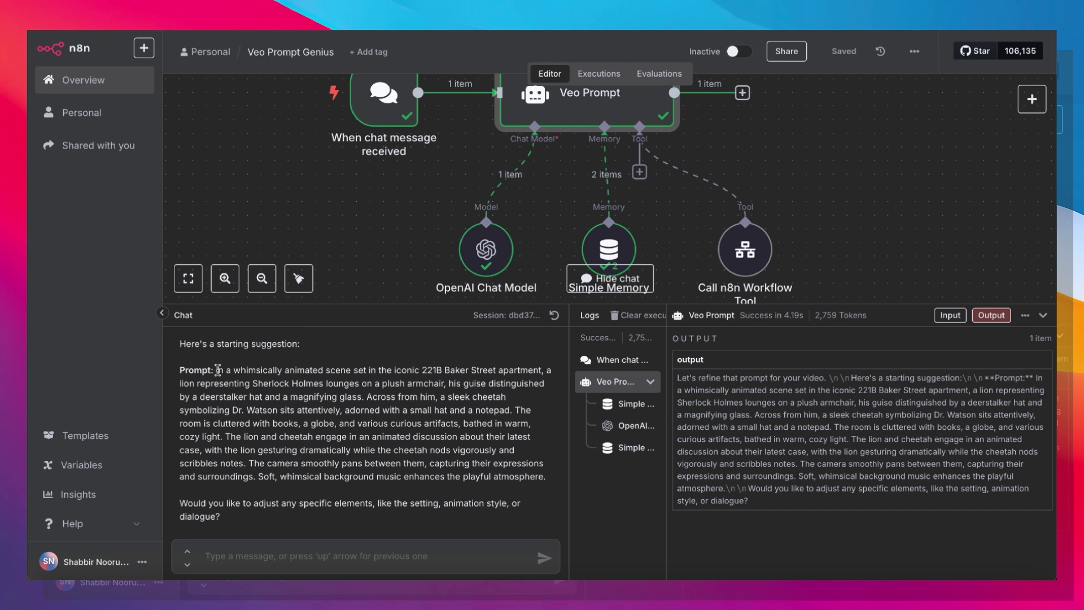
drag(218, 369, 557, 481)
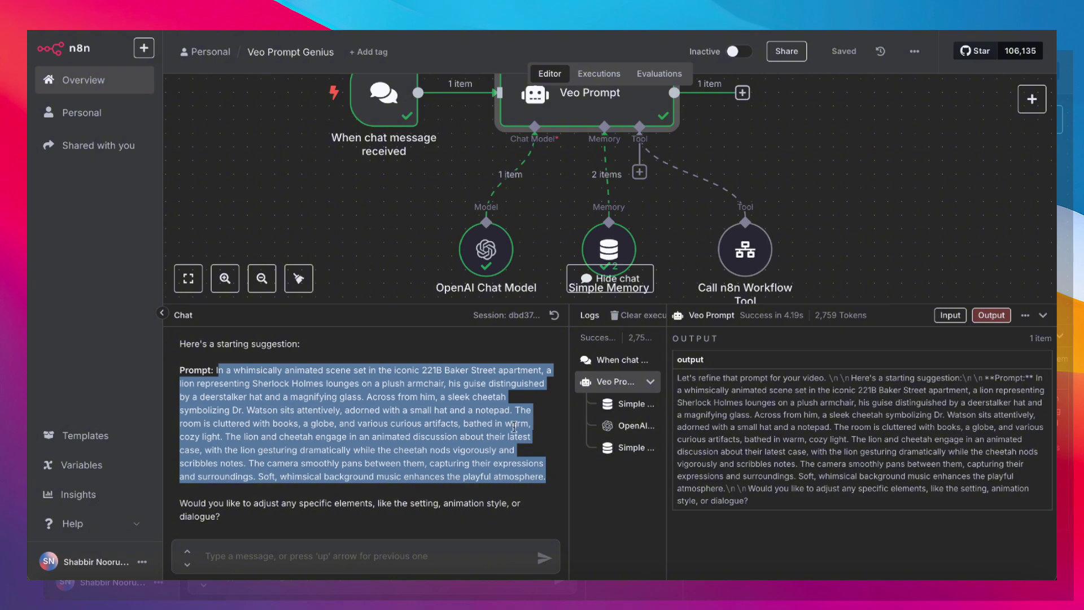
click(214, 370)
drag(216, 370, 491, 476)
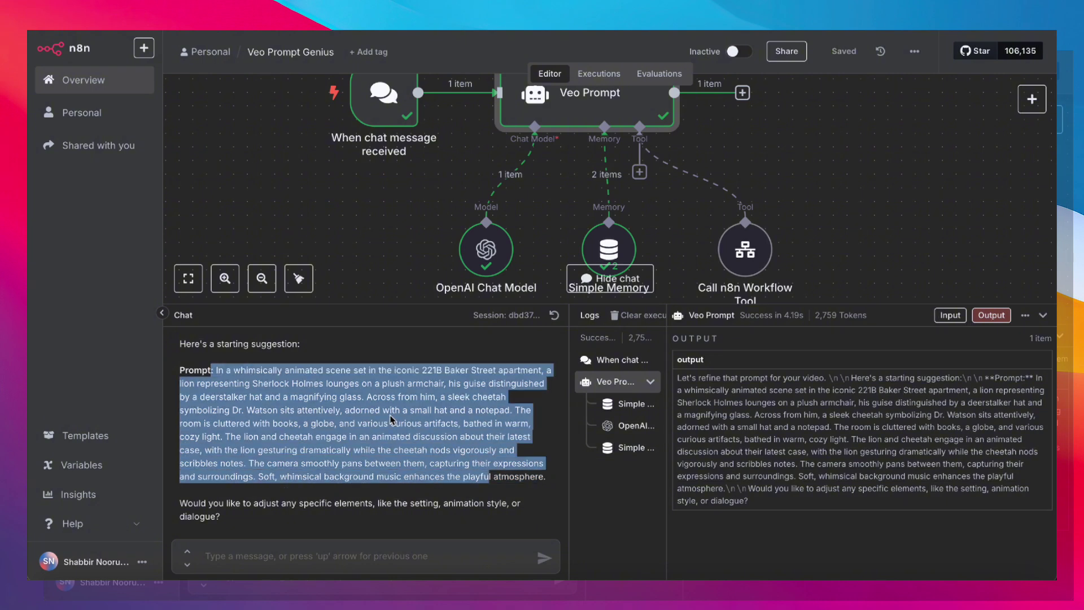
click(348, 407)
- Reply to the agent with "lets go for a more serious and darker vibe"
click(357, 552)
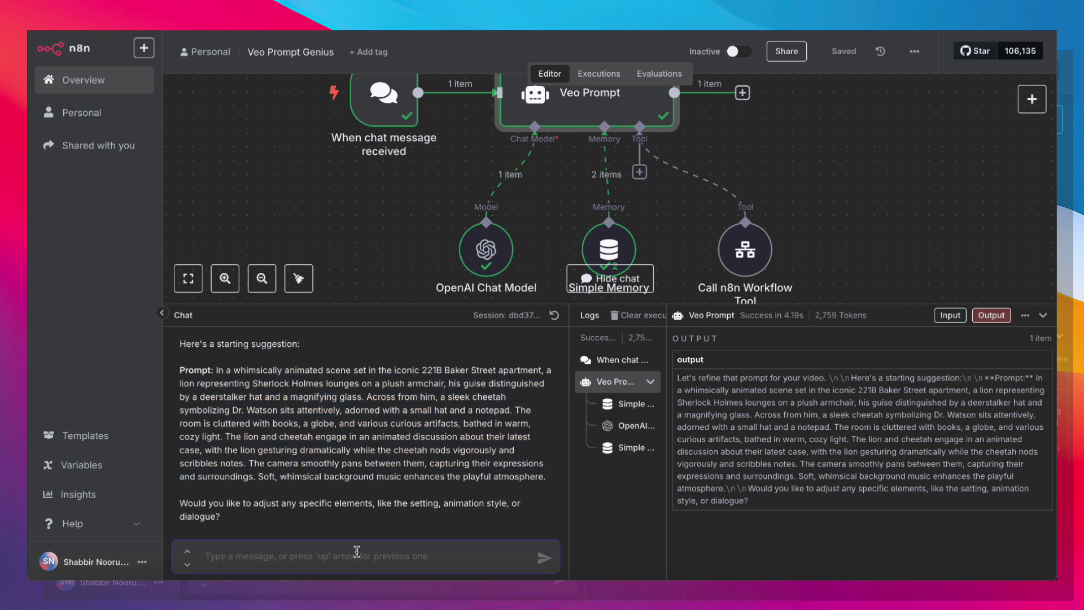
text(lets go for a m)
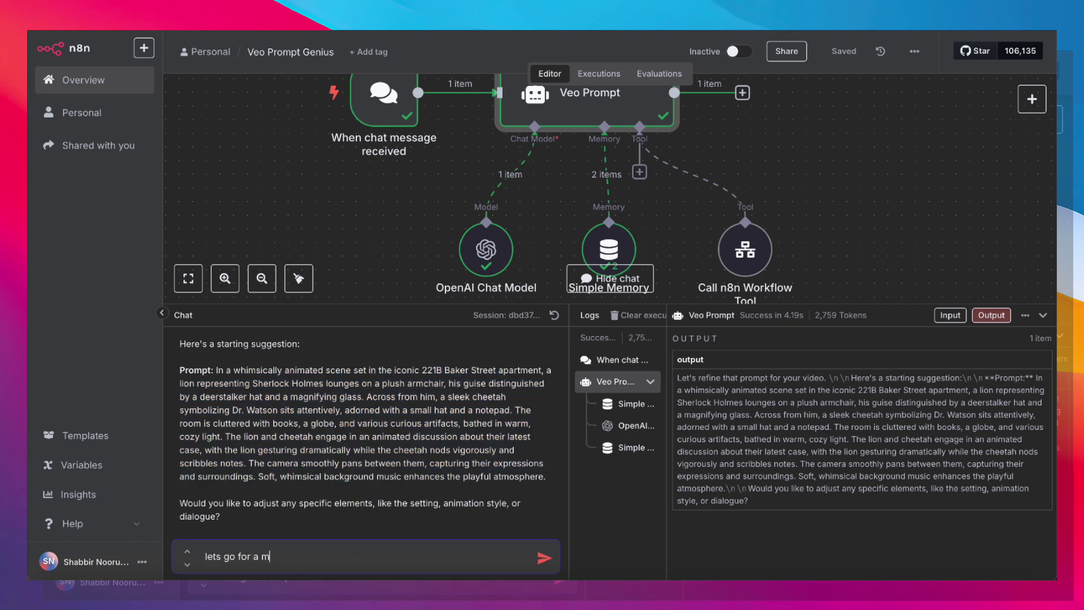
text(ore serious and darker )
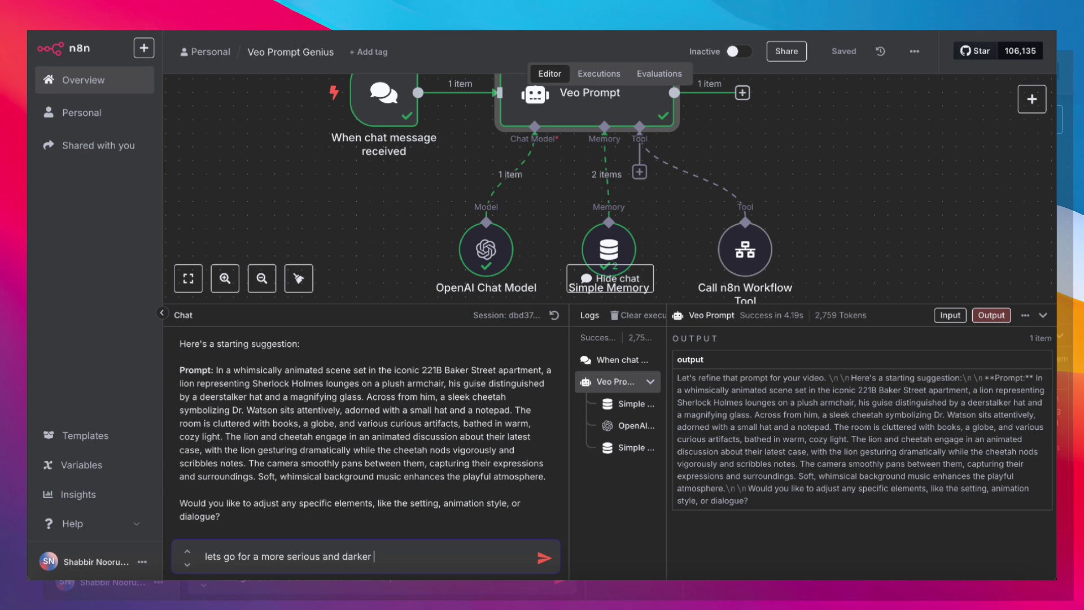
text(vibe)
key(Return)
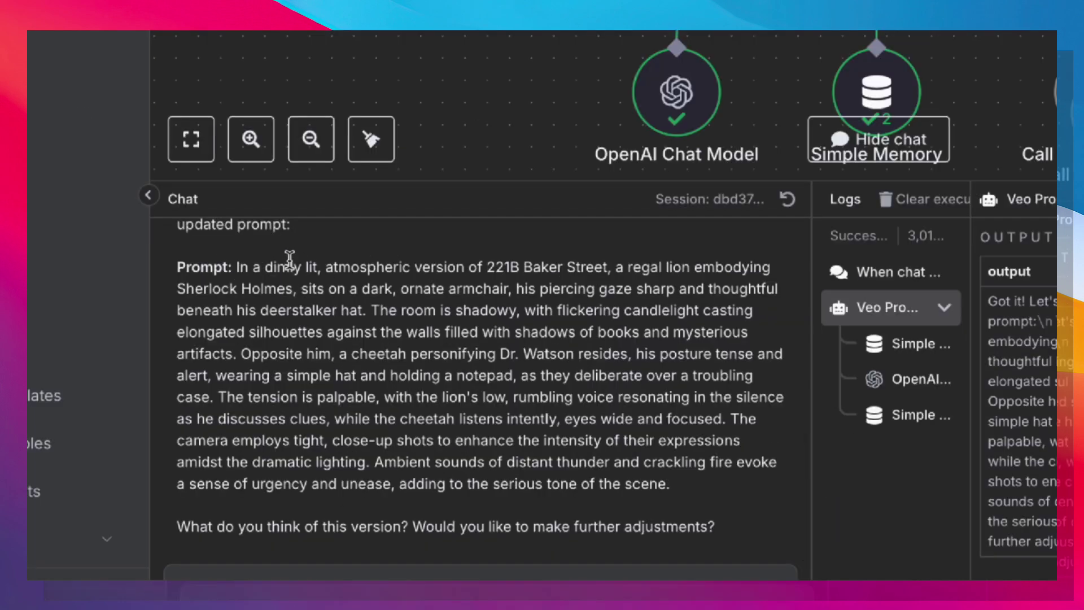
- Check the updated prompt and reply "the animals must be dressed as the characters too"
drag(236, 265, 615, 277)
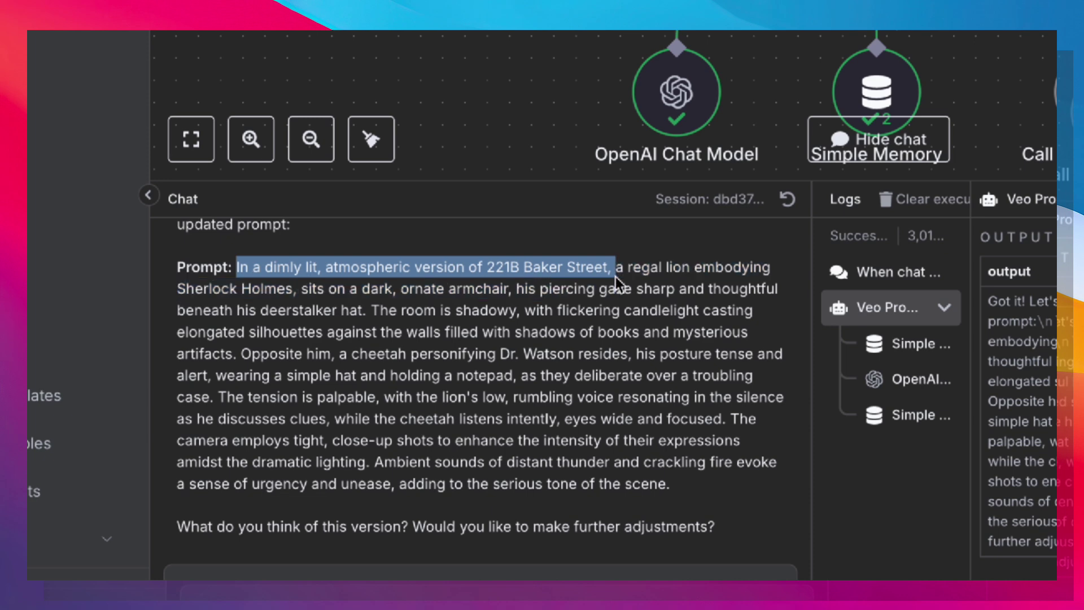
drag(706, 274, 517, 316)
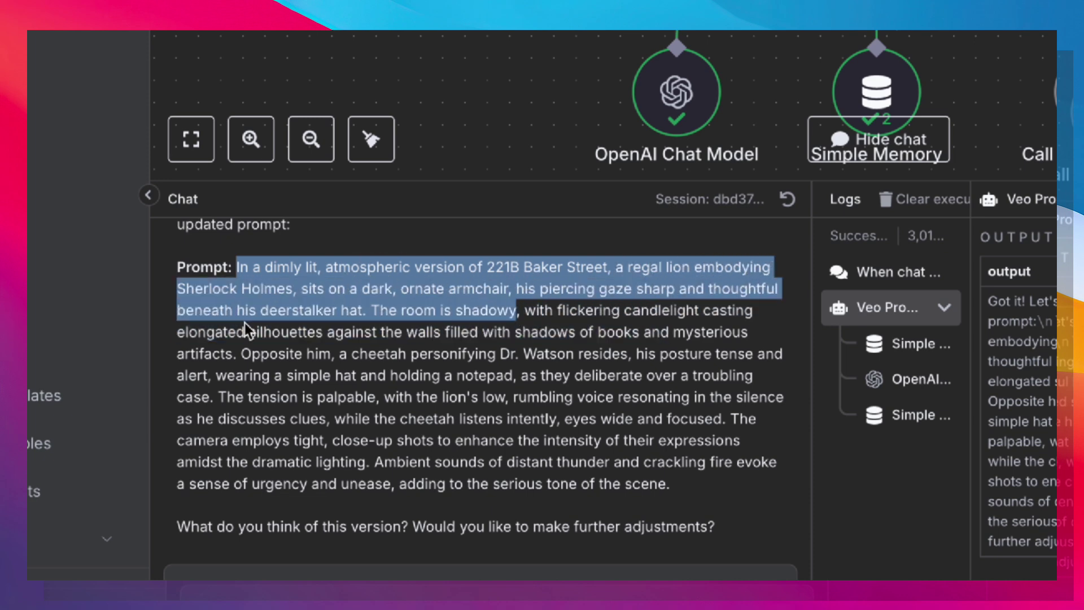
drag(242, 354, 712, 402)
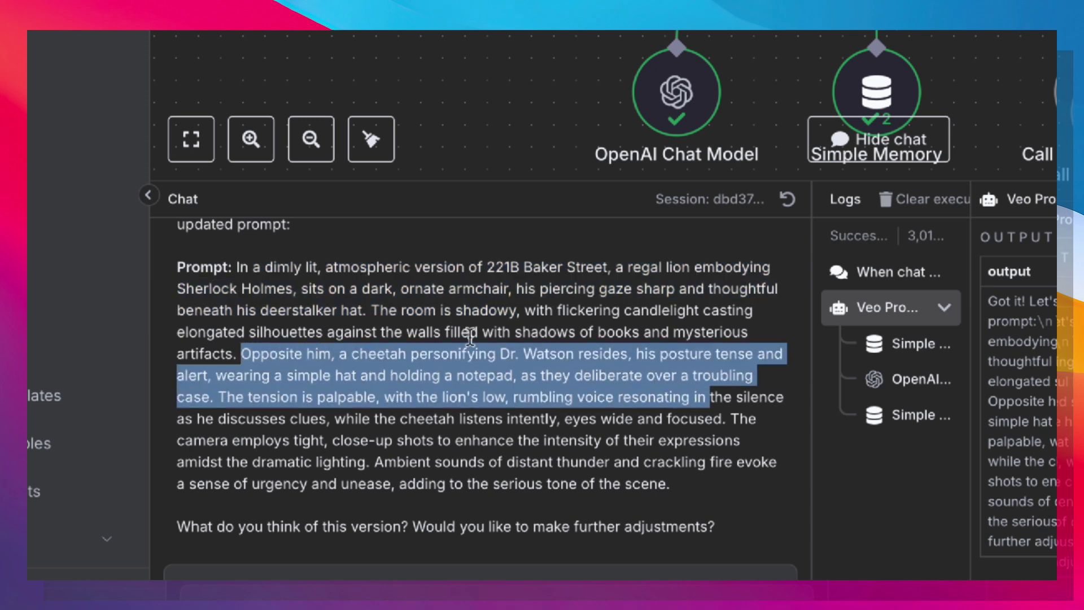
click(629, 370)
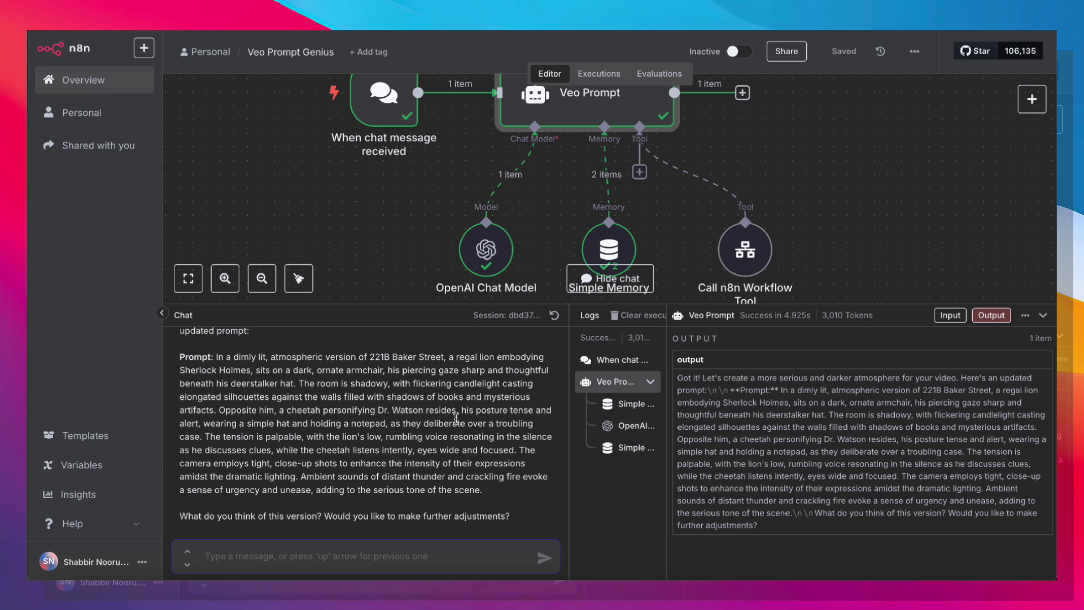
text(the animals must be dressed as the characters too)
key(Return)
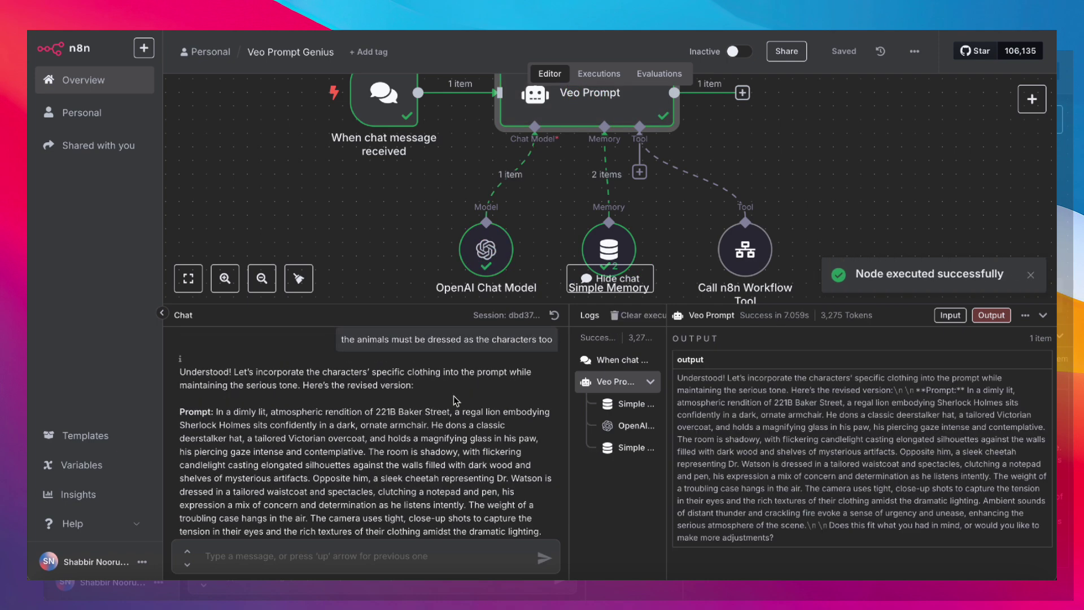
- Ask the agent to "alternate between far and close shots" and approve the revised prompt with "lets proceed"
scroll(310, 449, down, 2)
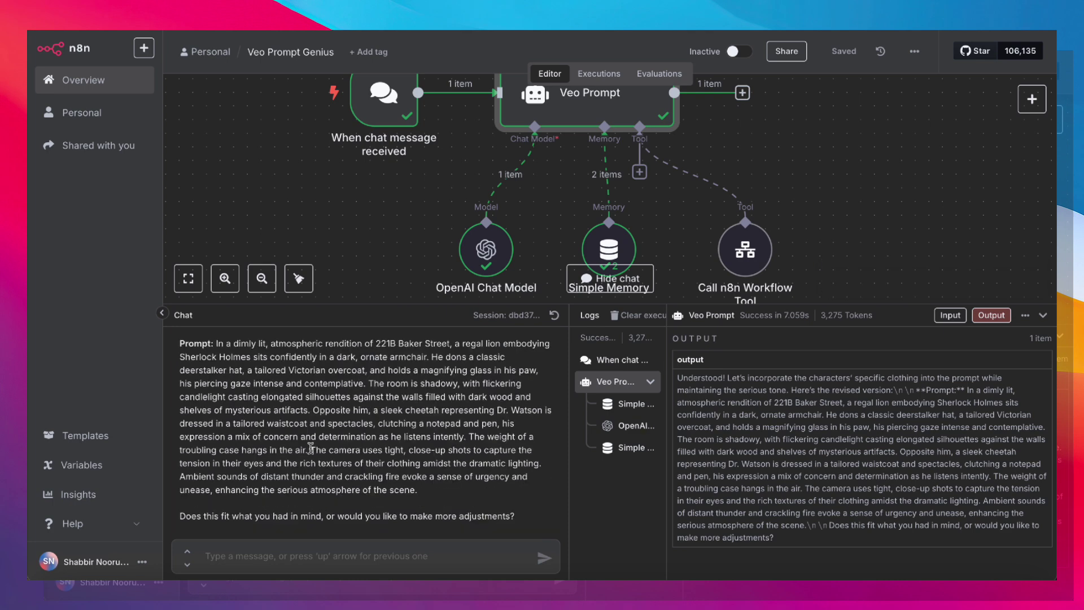
drag(311, 449, 537, 461)
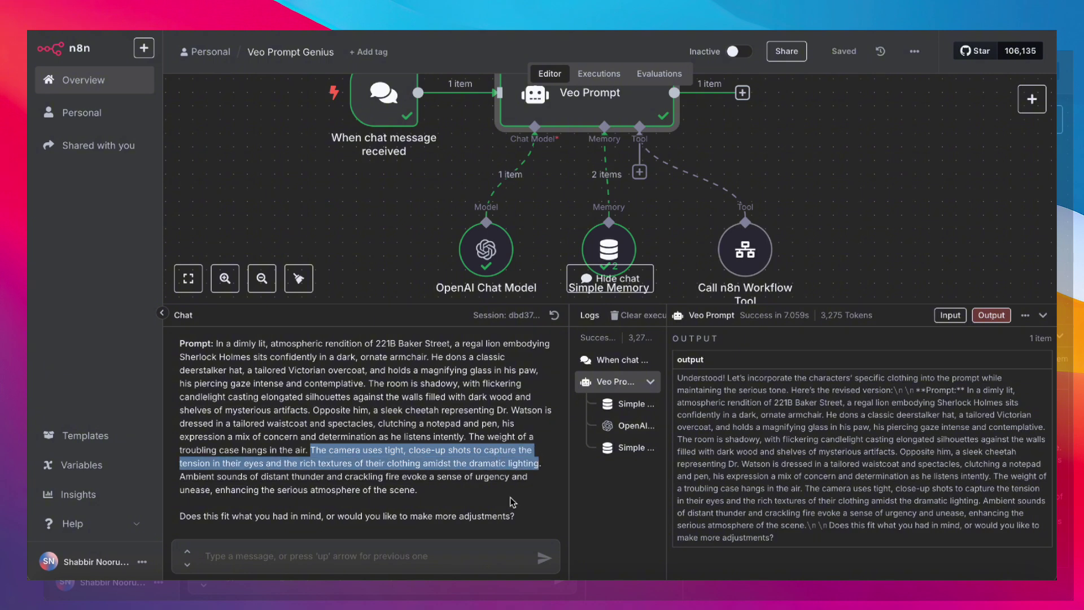
click(483, 545)
text(alte)
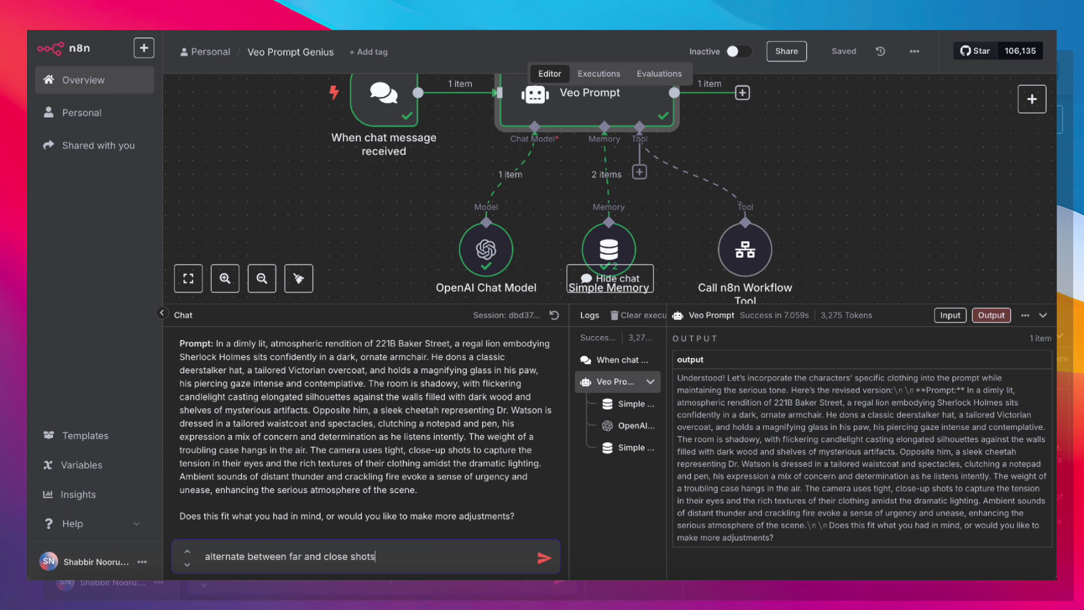
text(rnate between far and close shots)
key(Return)
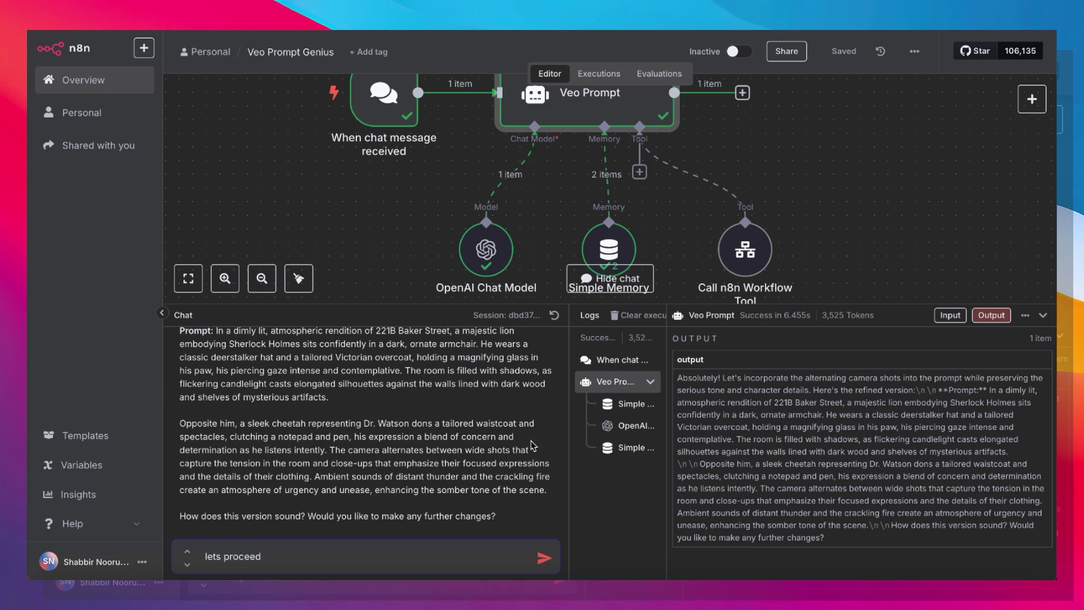
key(Return)
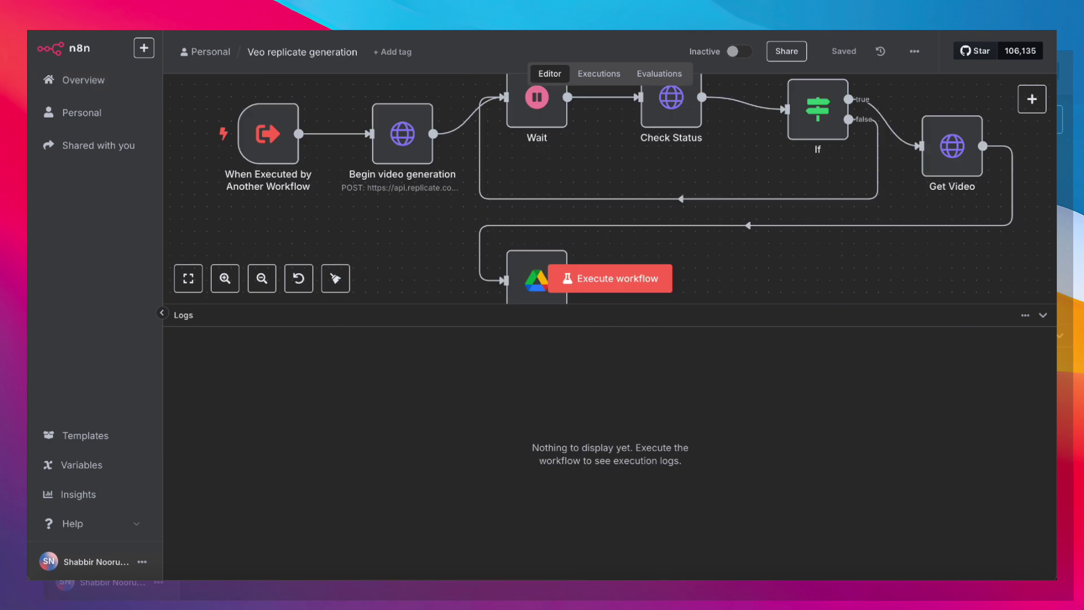
- Copy the Jun 11, 17:20:54 execution of the Veo replicate generation workflow into its editor
click(1043, 316)
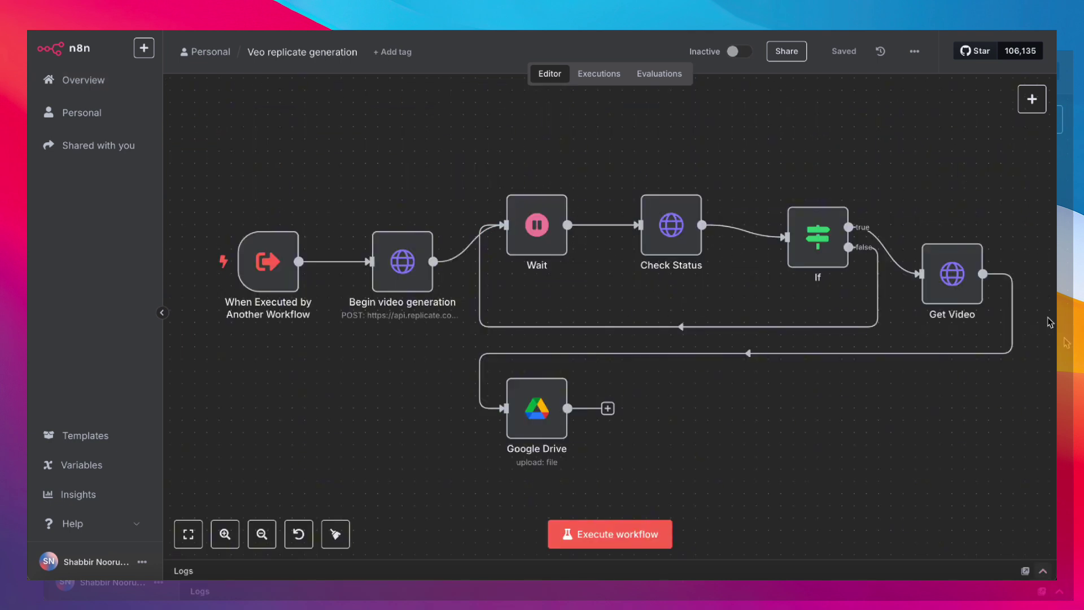
click(591, 78)
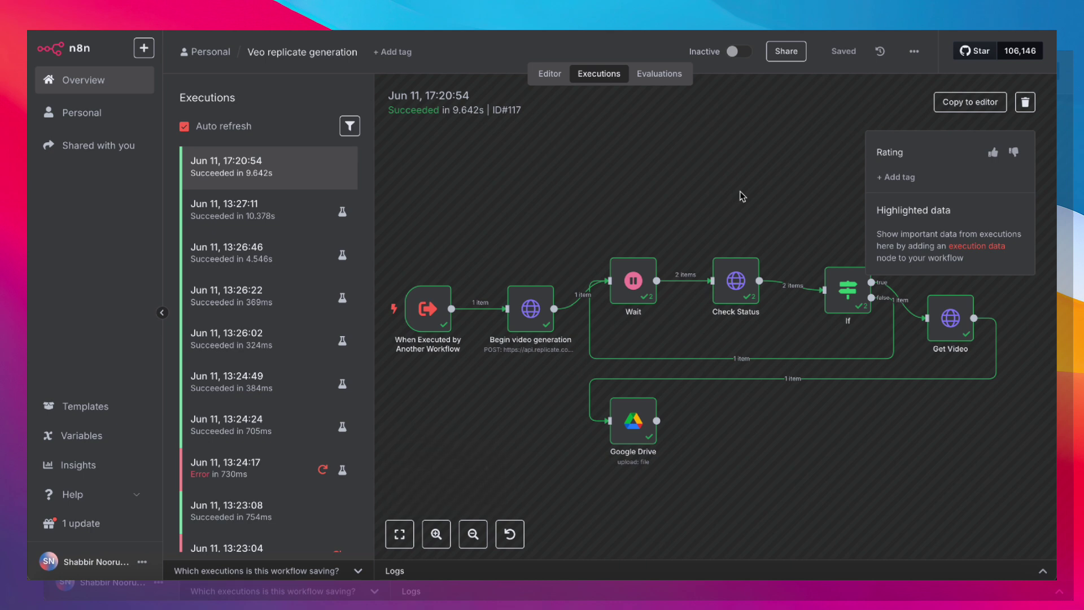
click(969, 104)
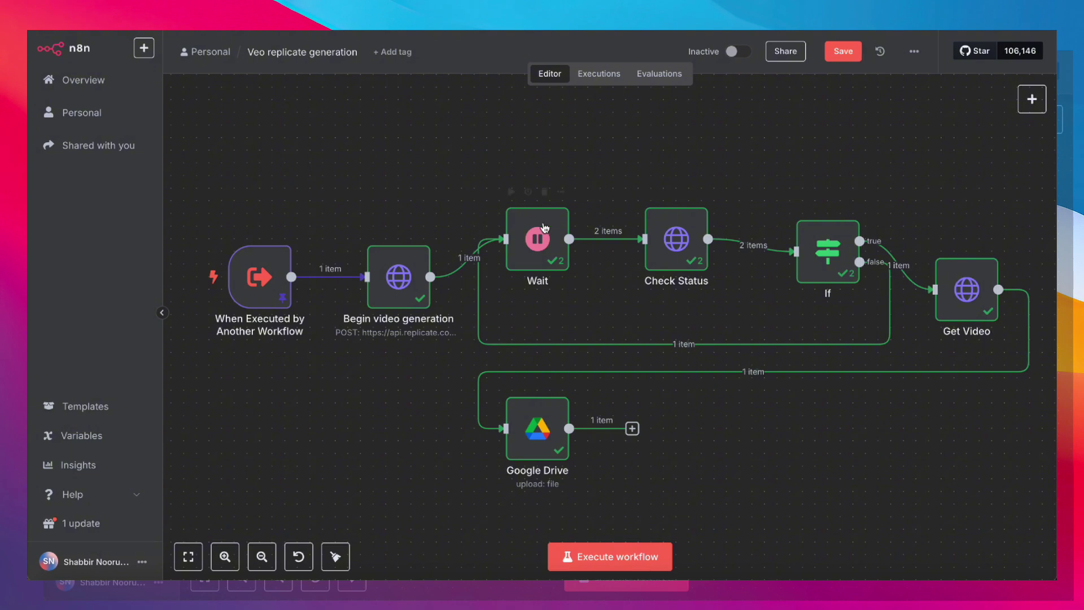
- Review the Begin video generation node's request URL and the Replicate header auth credential it uses
double_click(406, 272)
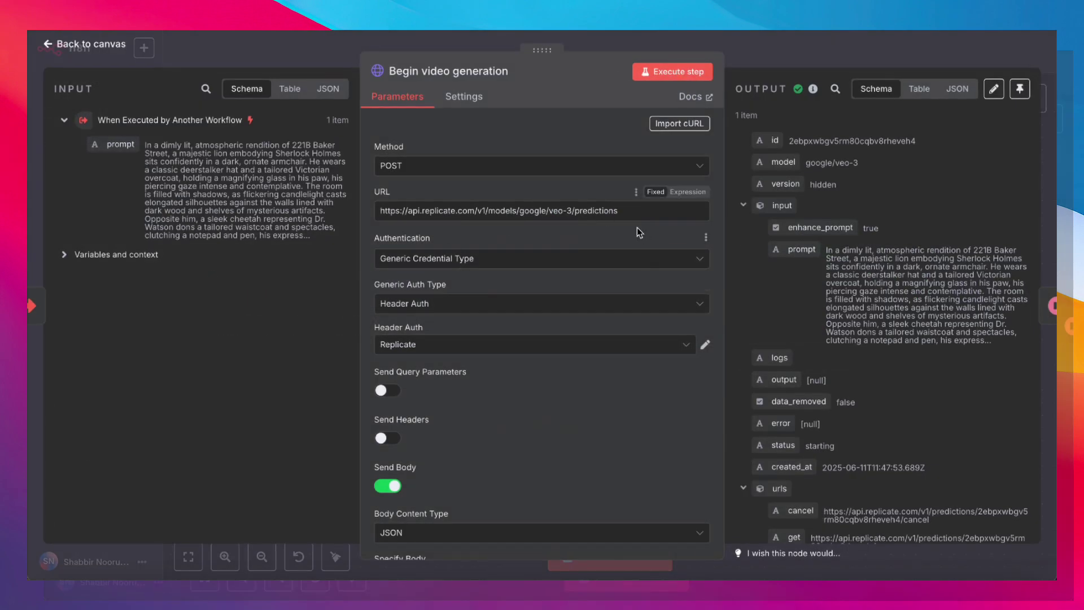
drag(633, 211, 366, 214)
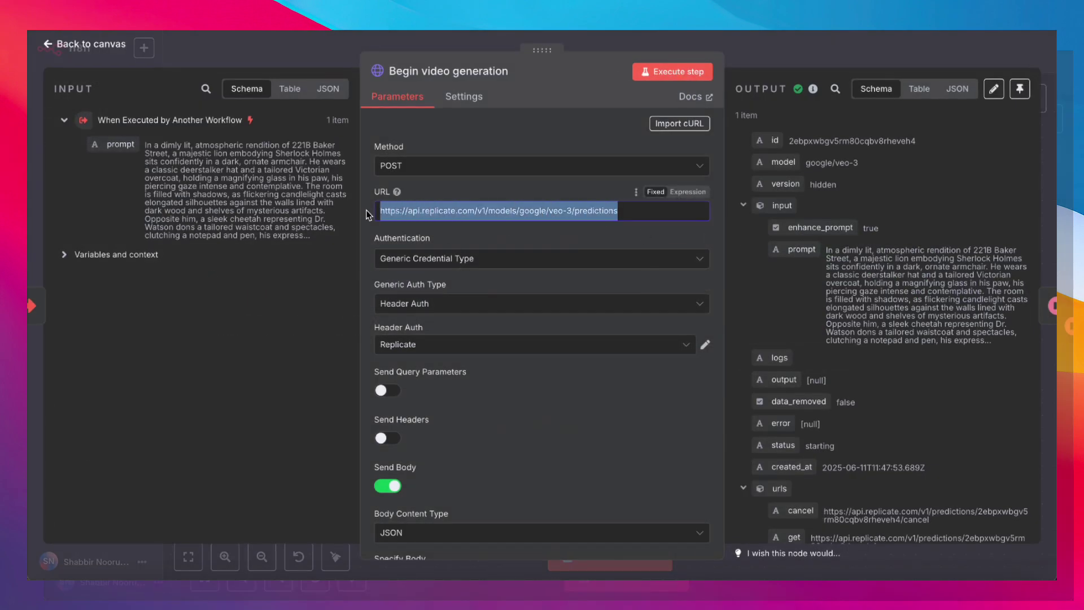
scroll(463, 243, down, 3)
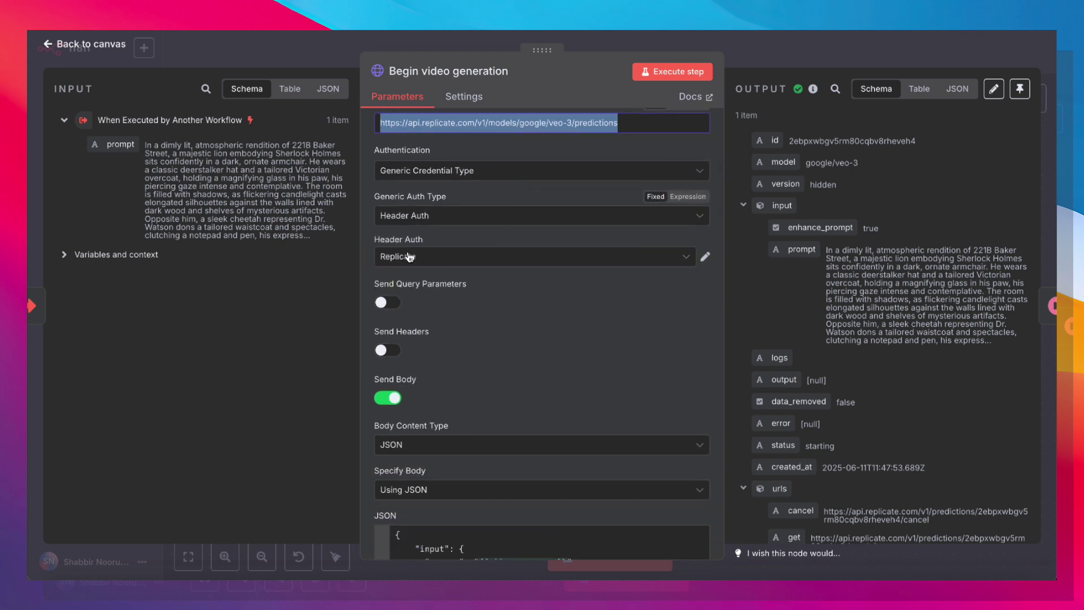
click(706, 258)
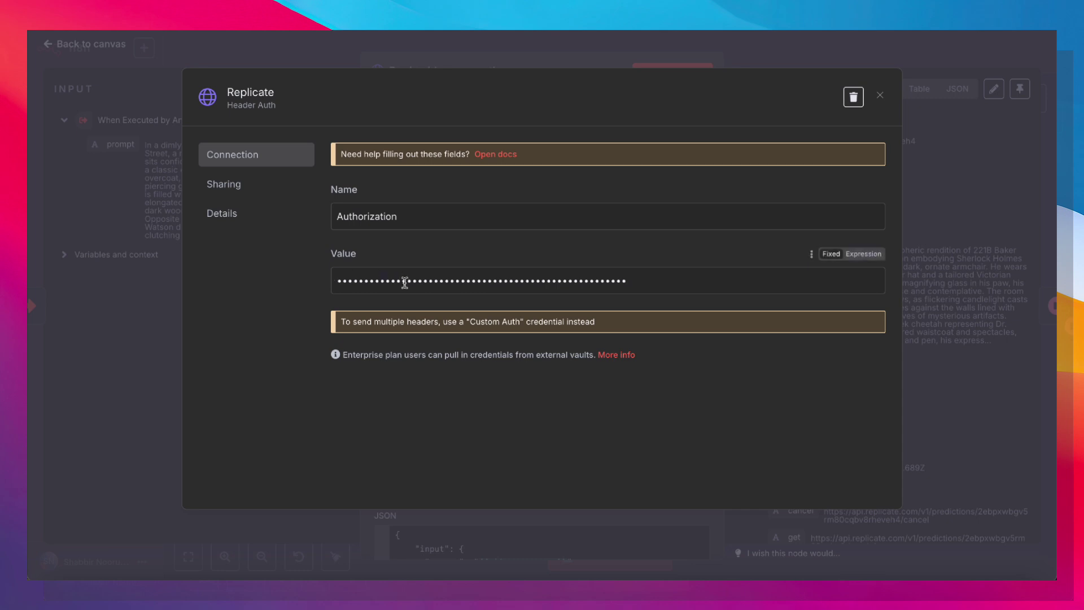
click(158, 347)
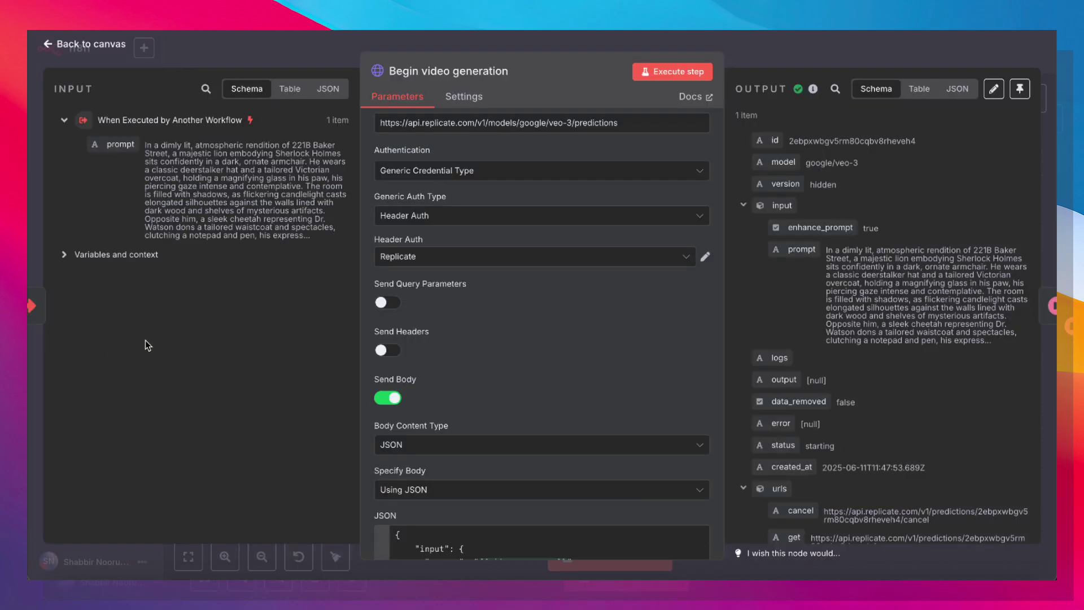
- Compare the Begin video generation node's JSON body with Replicate's veo-3 HTTP example and trace its prompt expression to the incoming data
scroll(402, 308, down, 5)
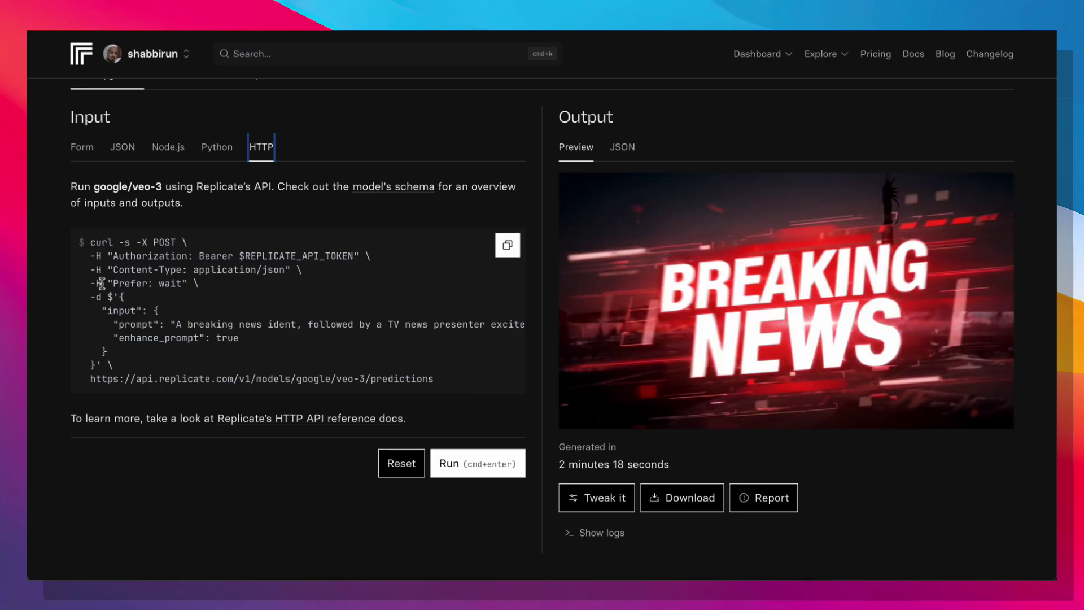
drag(120, 297, 94, 365)
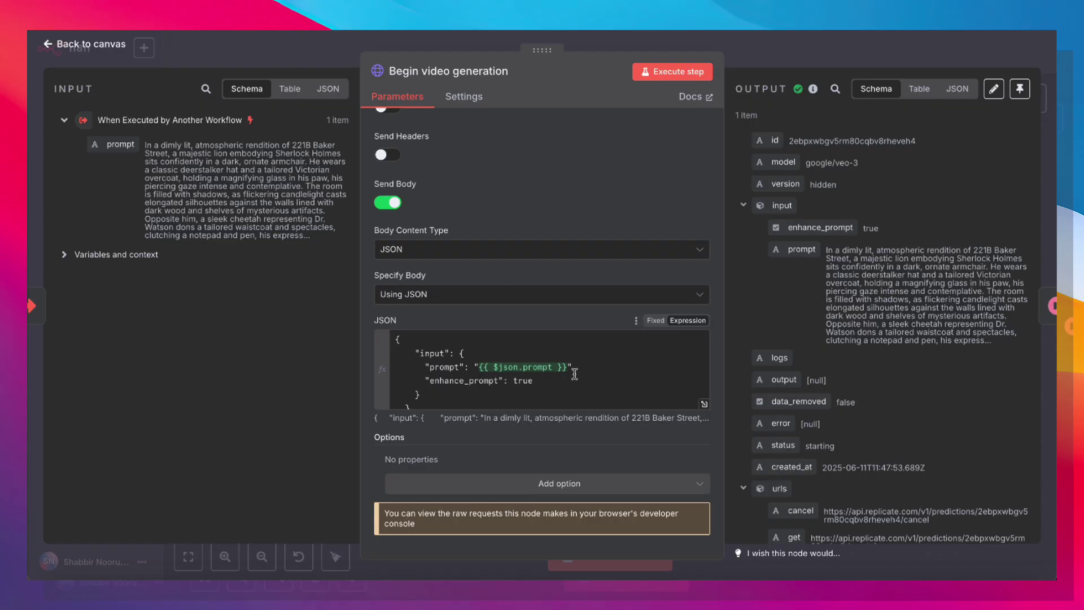
drag(566, 368, 474, 370)
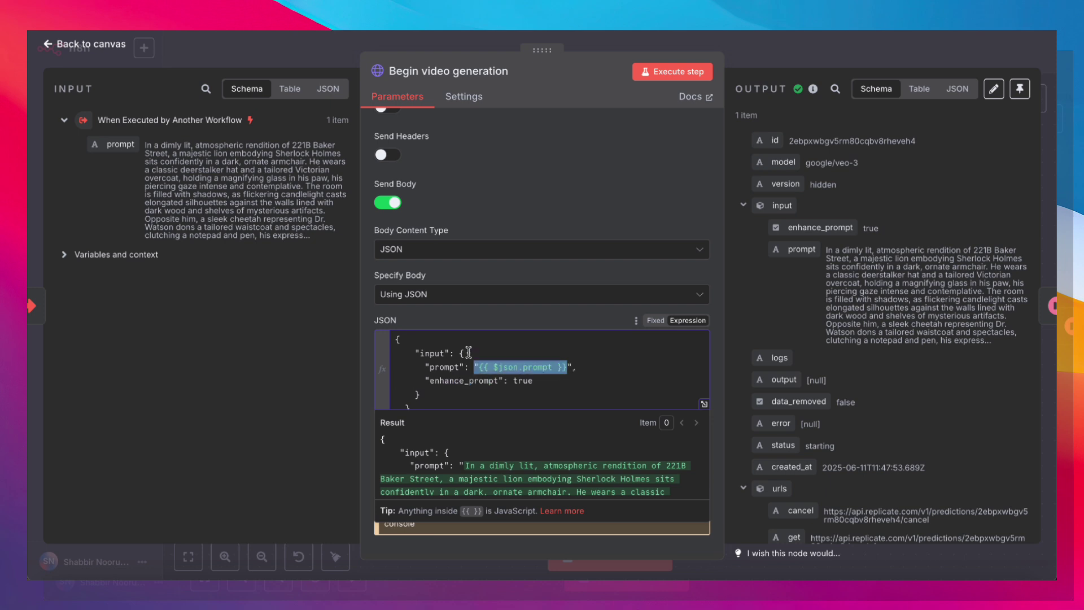
drag(113, 146, 192, 185)
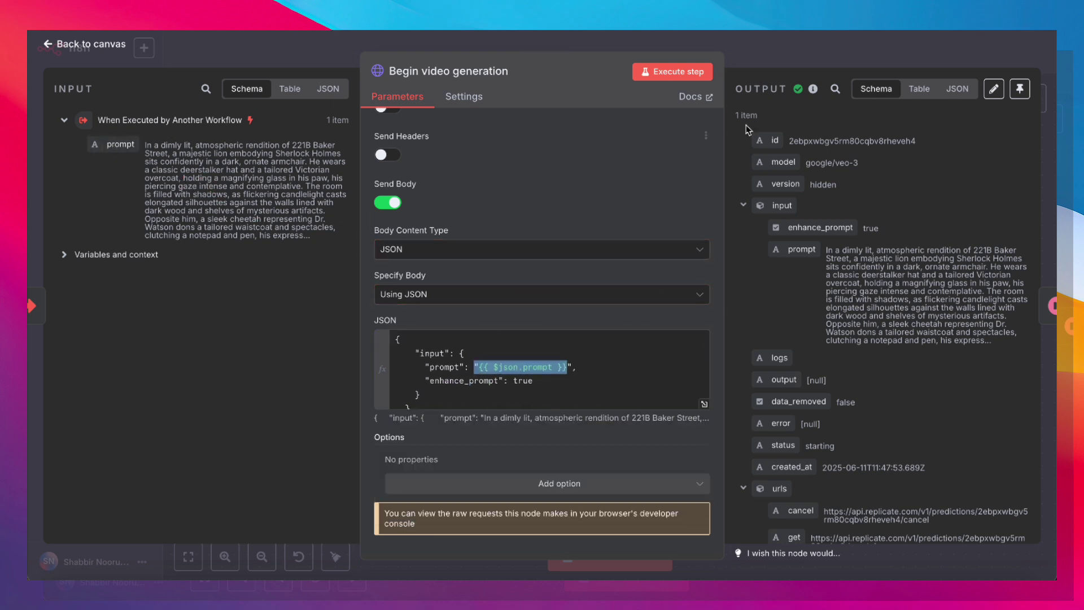
click(784, 63)
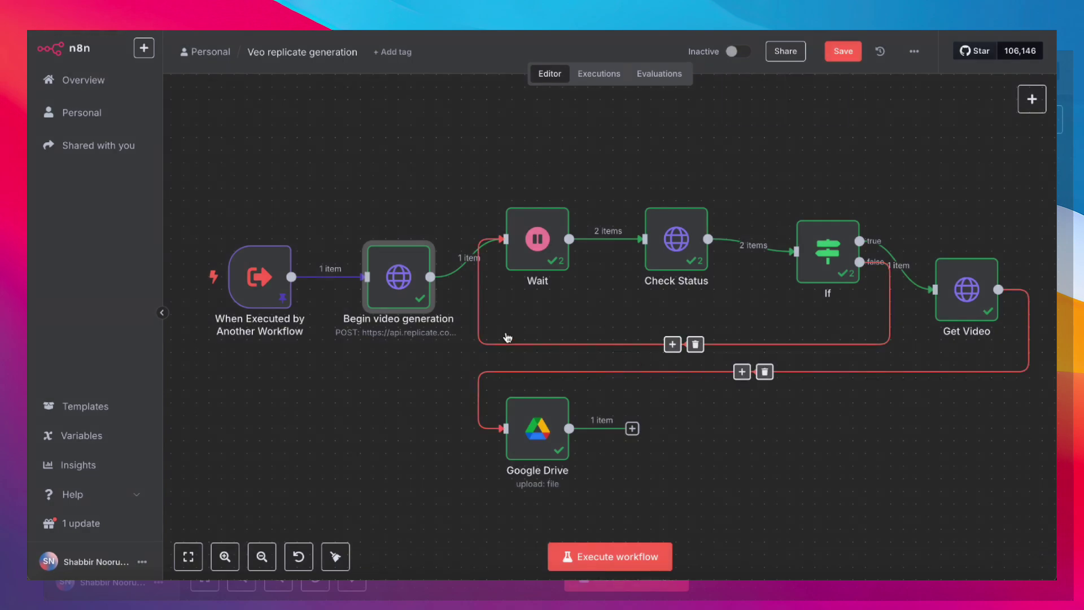
- Inspect the Wait node's interval and the Check Status node's URL expression alongside the get URL in its input data
double_click(537, 248)
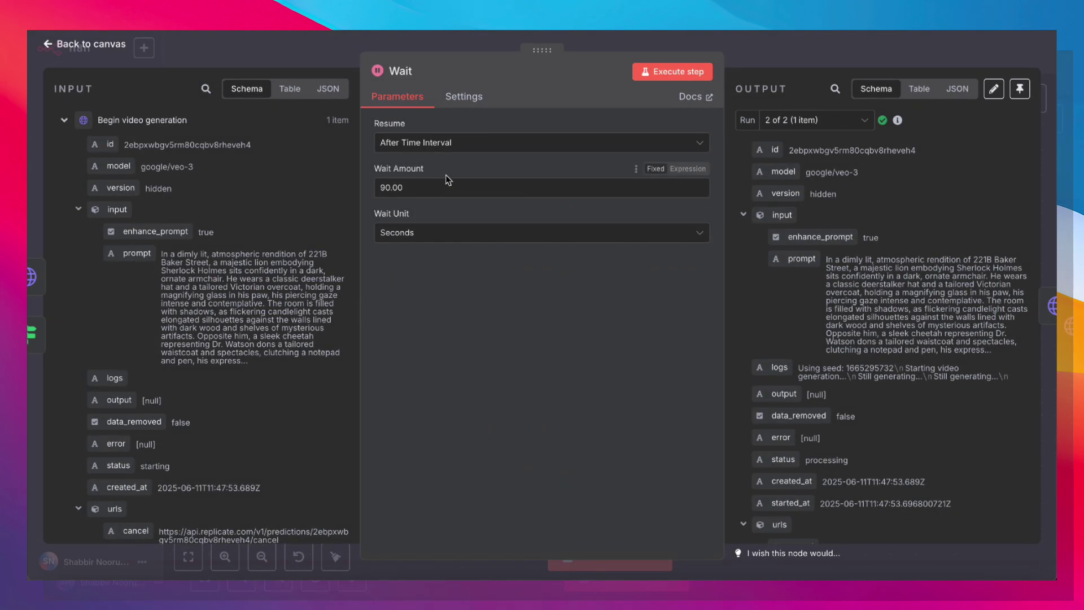
click(806, 49)
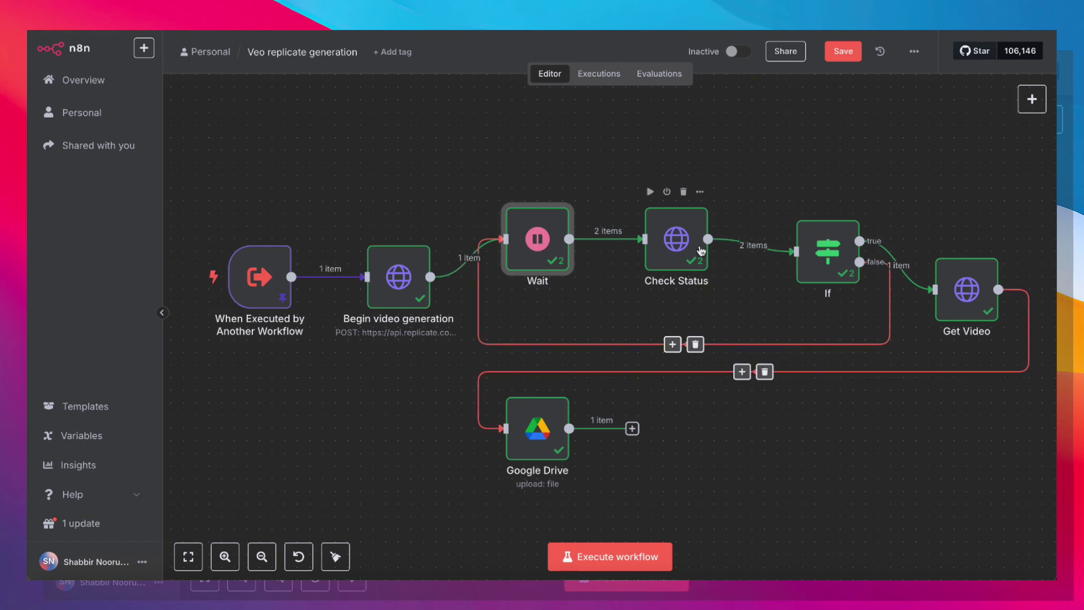
double_click(668, 261)
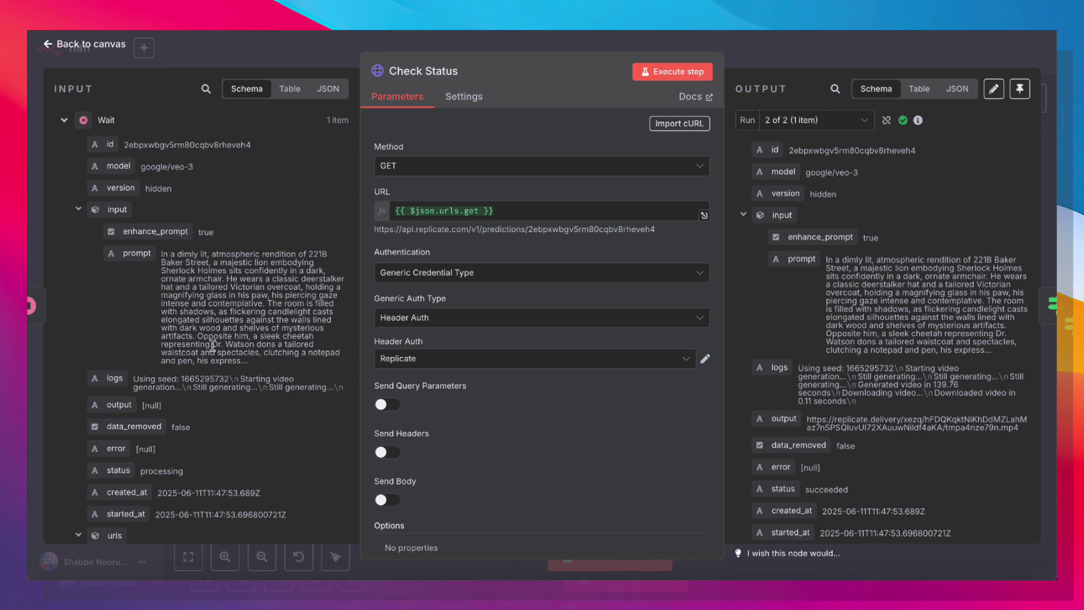
scroll(203, 324, down, 5)
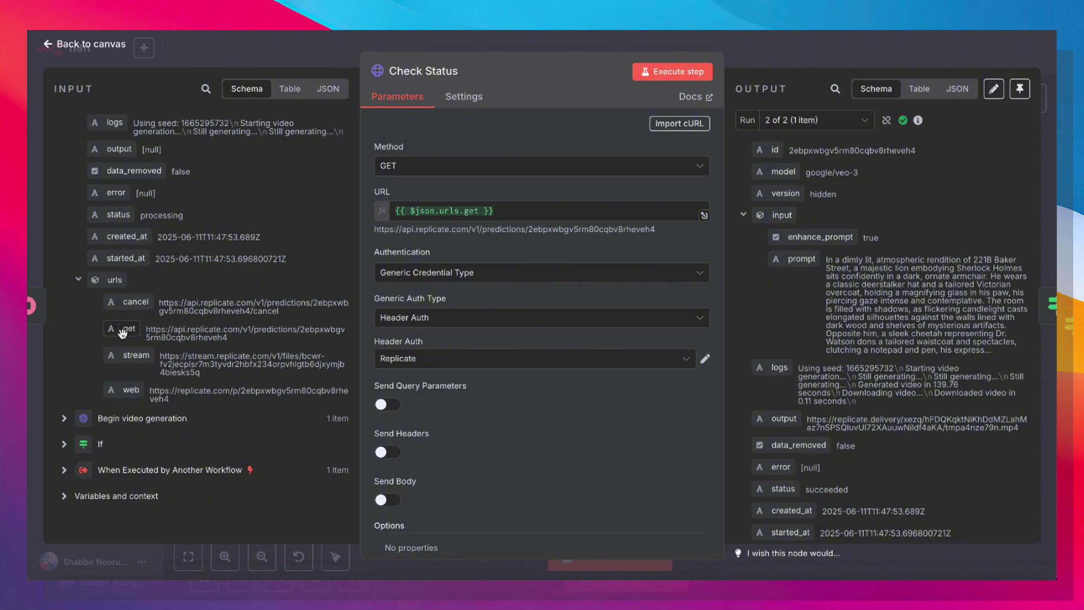
click(821, 31)
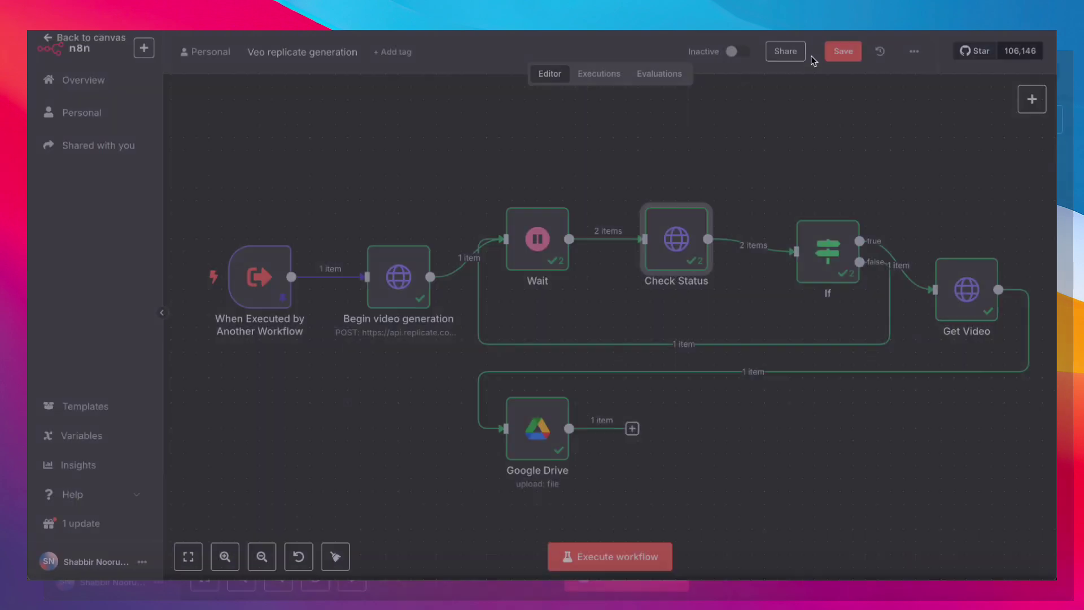
- Examine the If node's status condition and follow its true and false branches across the workflow
double_click(826, 248)
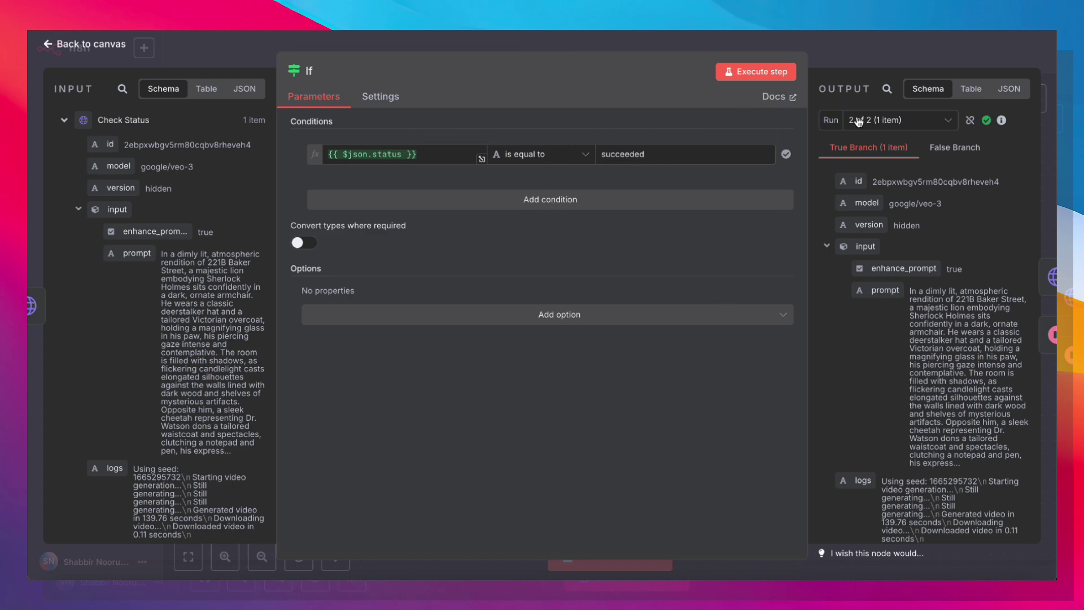
click(877, 66)
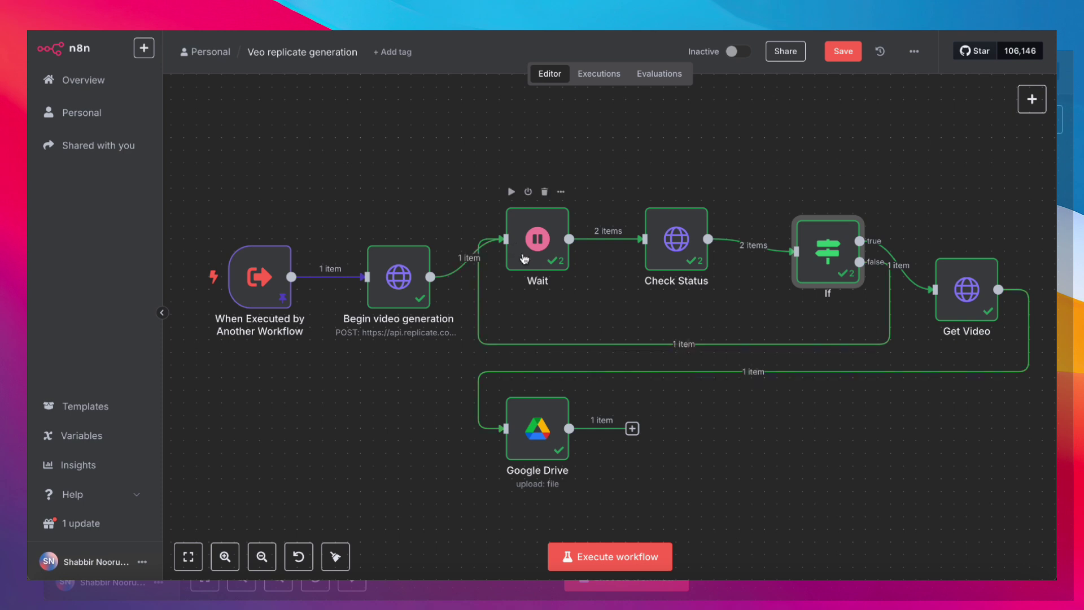
scroll(628, 289, right, 3)
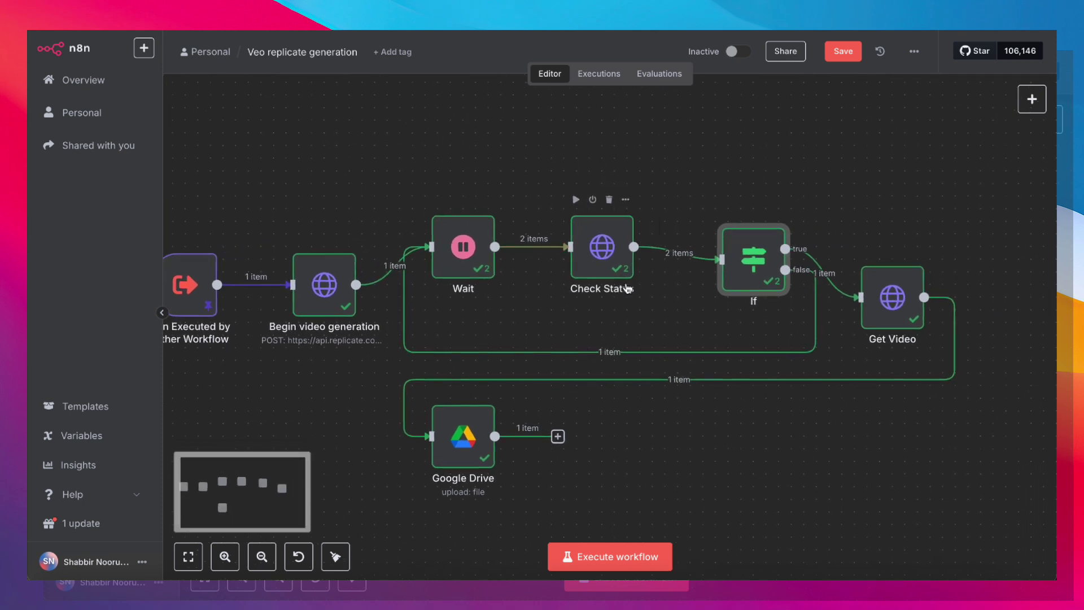
scroll(628, 288, right, 1)
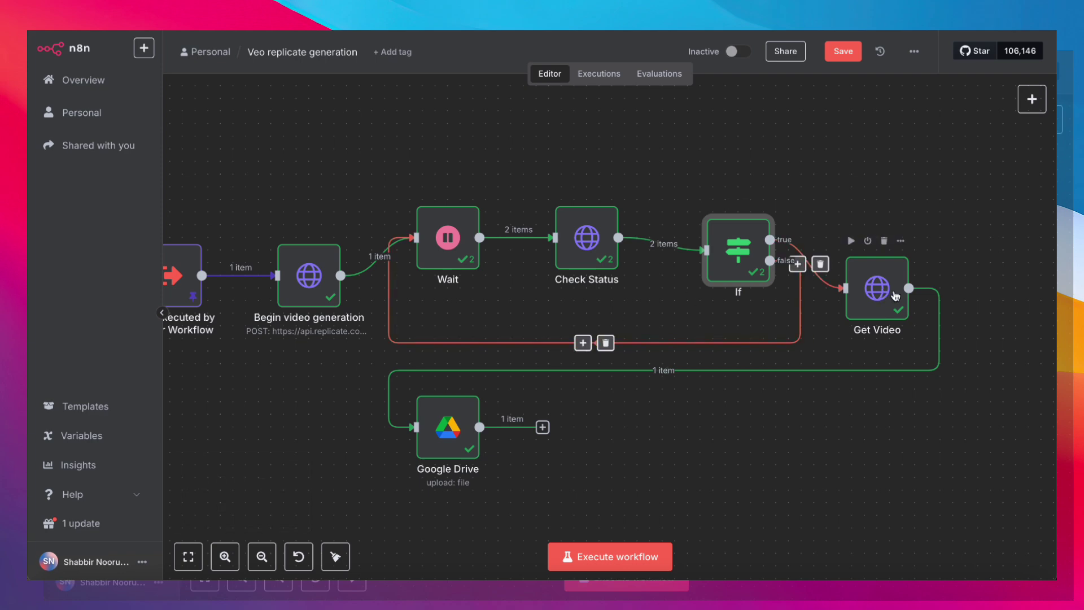
- Review how the Get Video node fetches the output URL and how the Google Drive node uploads the resulting file
double_click(895, 296)
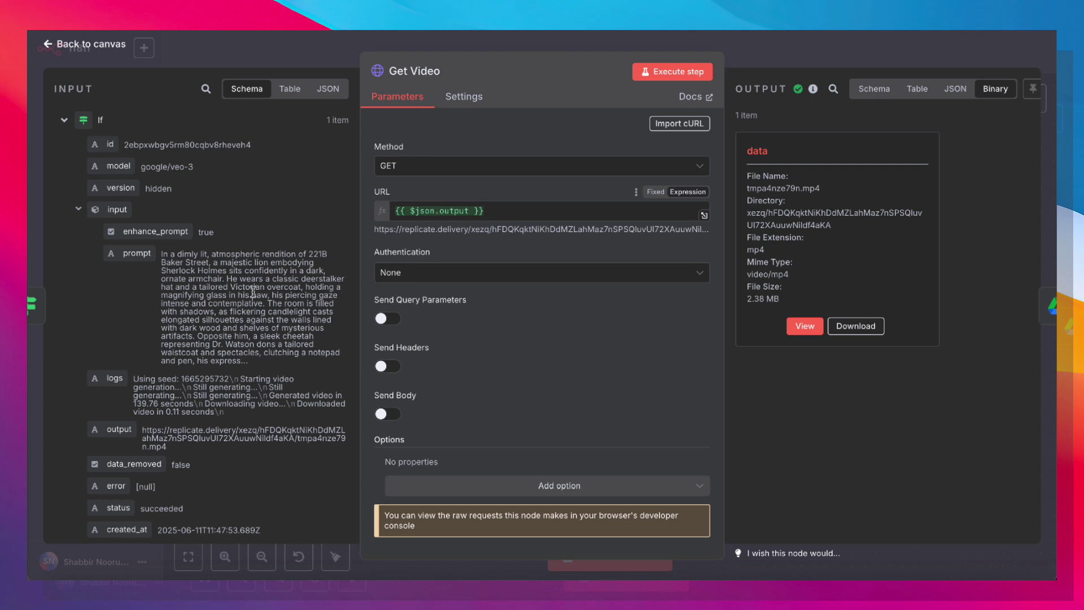
scroll(120, 357, down, 2)
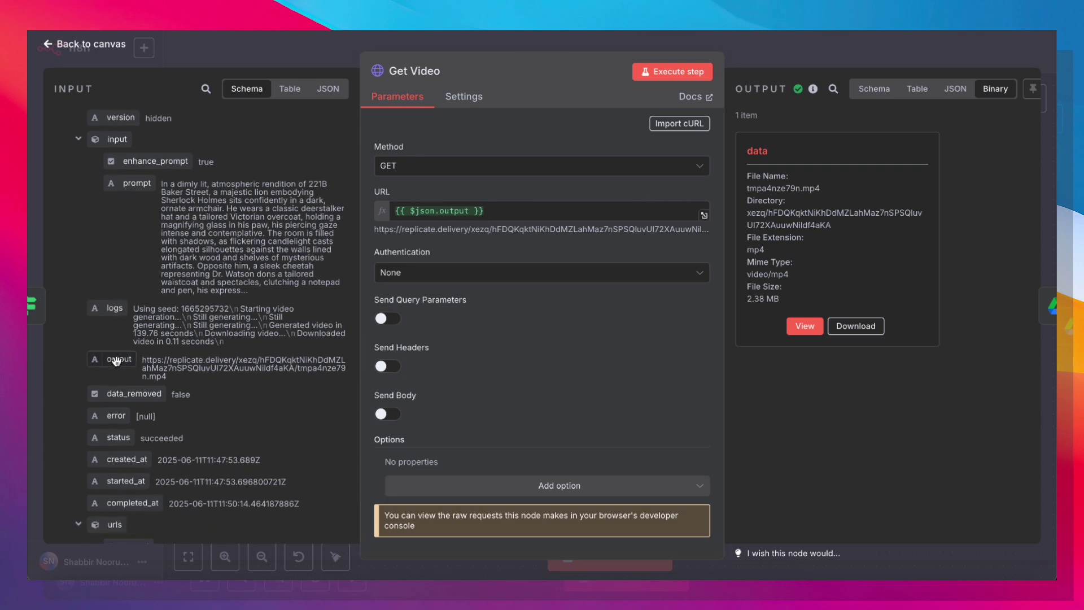
scroll(116, 361, up, 2)
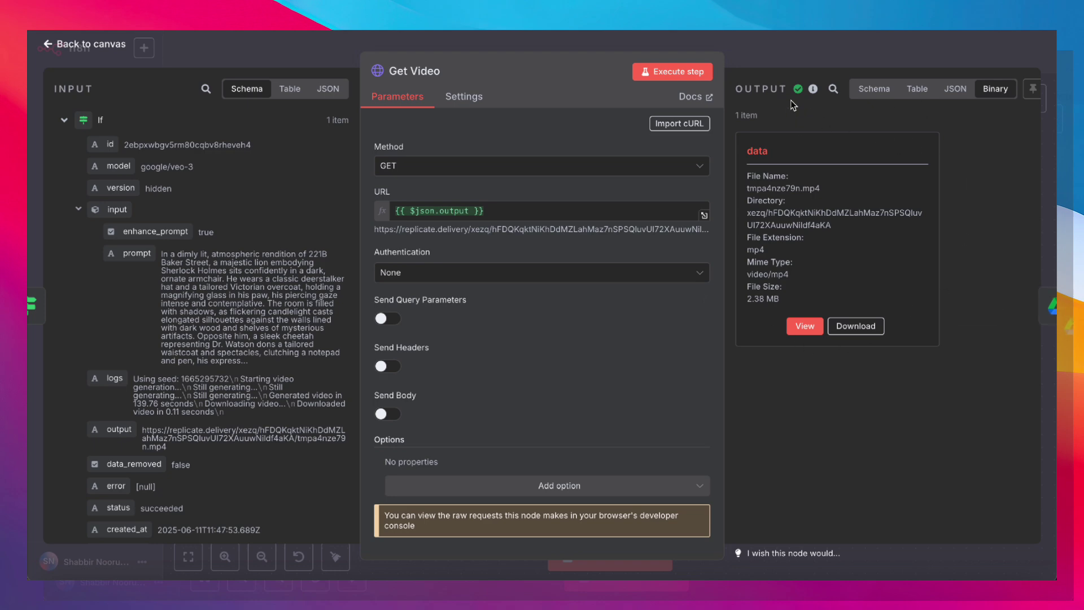
click(860, 53)
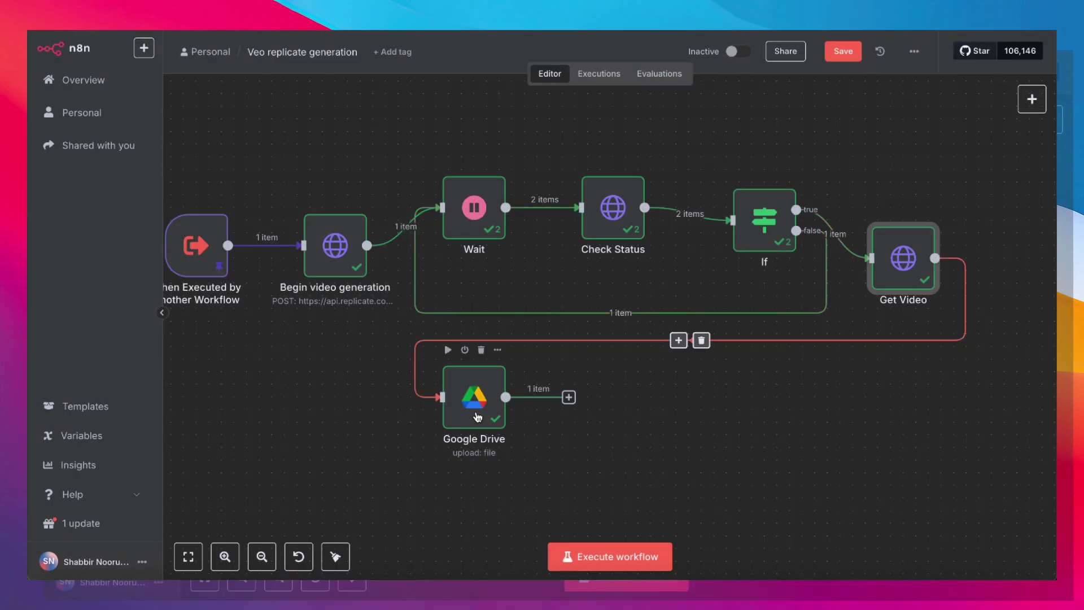
double_click(478, 417)
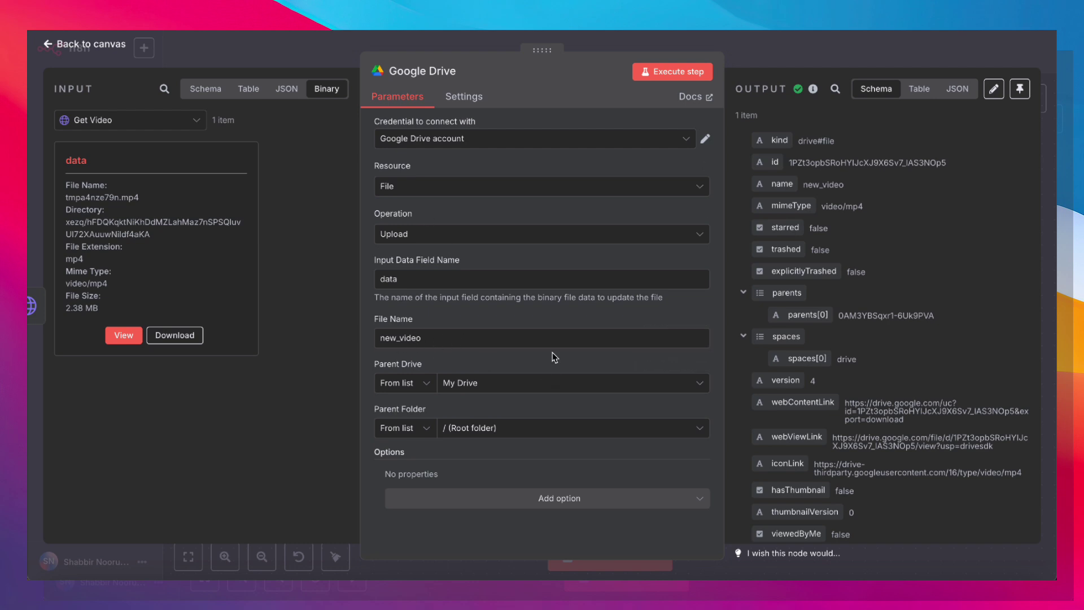
click(861, 54)
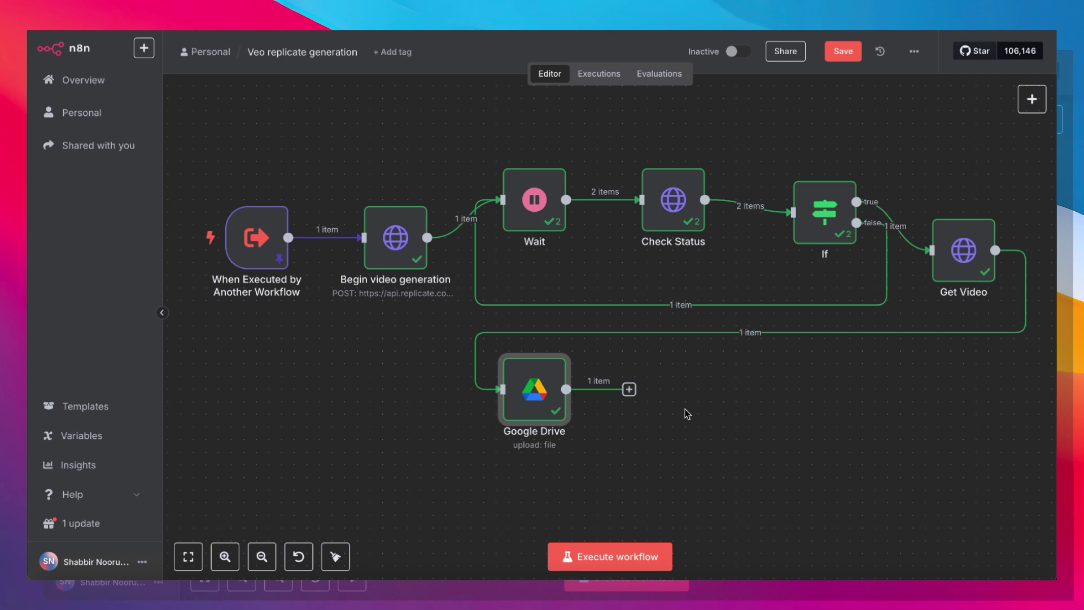